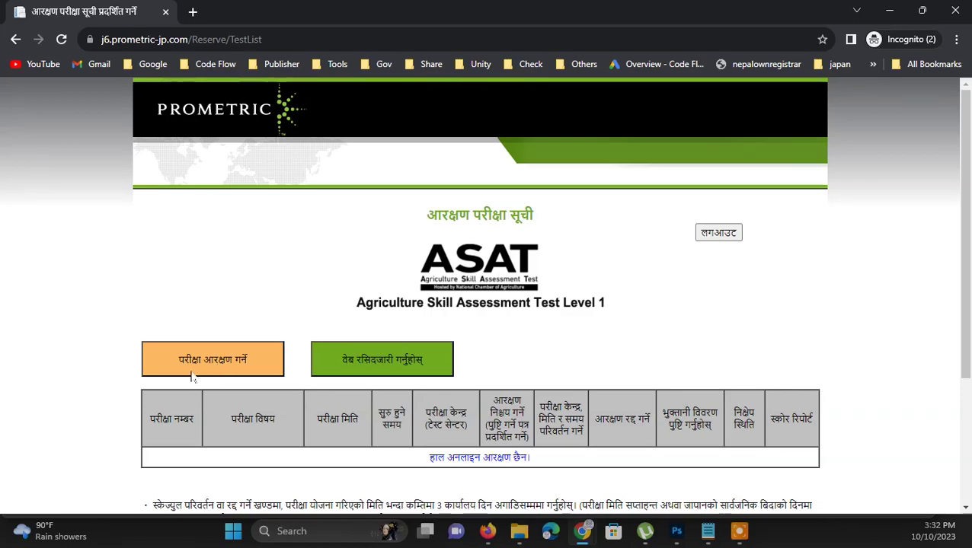
Start a new exam reservation and agree to the exam rules
left_click(241, 355)
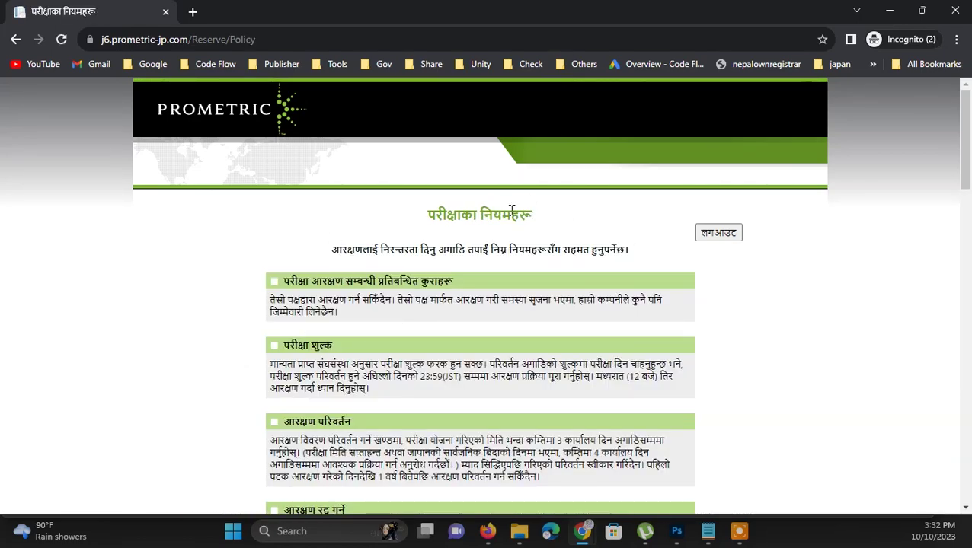
scroll(518, 275, "down", 15)
scroll(499, 268, "down", 10)
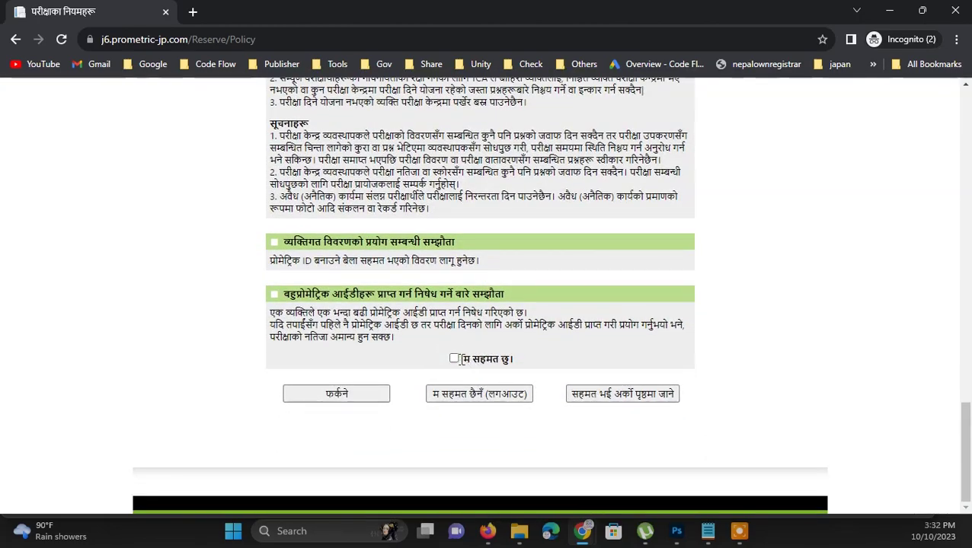
left_click(454, 359)
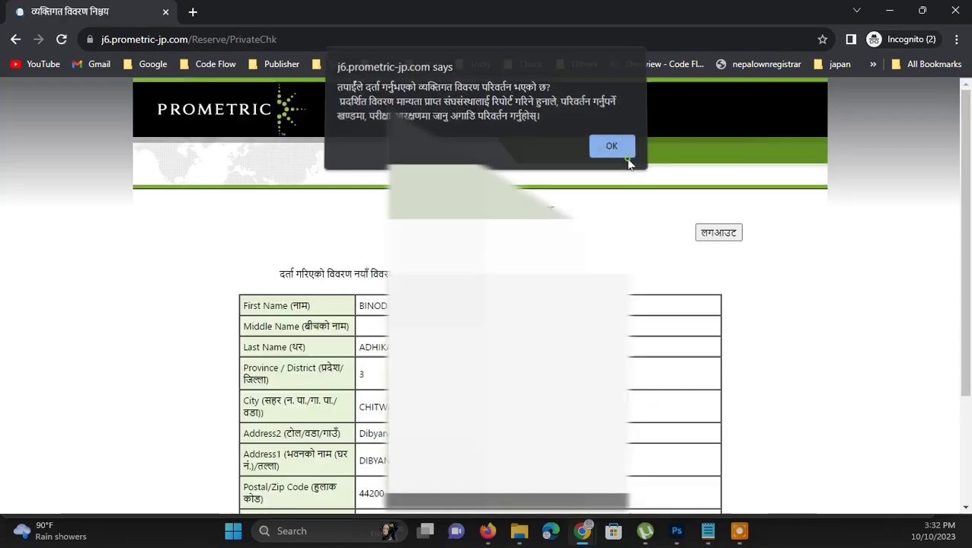
Dismiss the details-change notice and proceed with the registered personal details
left_click(615, 152)
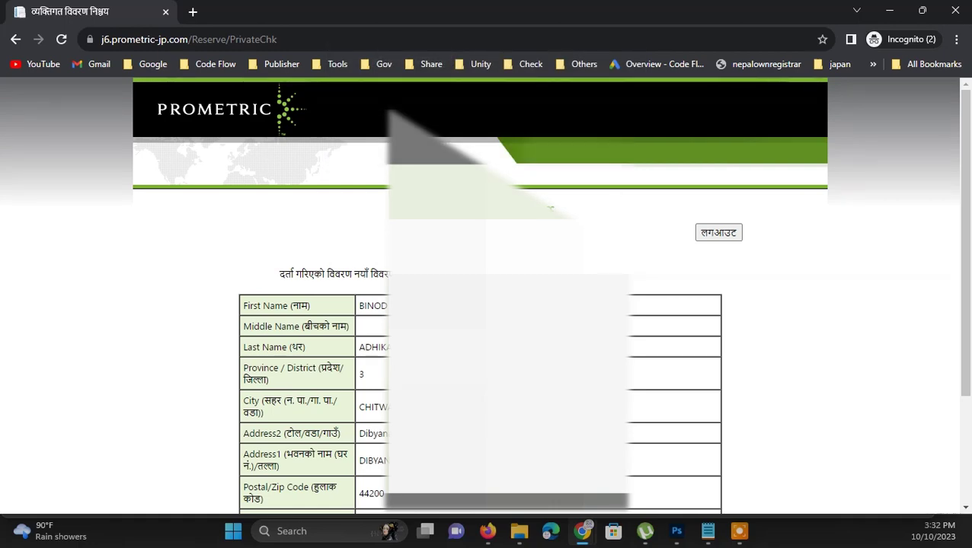
scroll(549, 207, "down", 2)
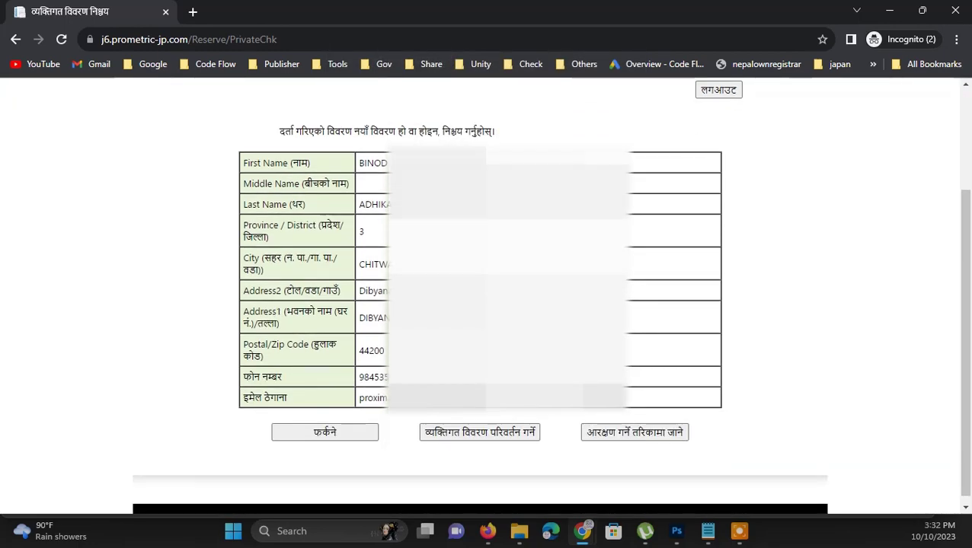
left_click(654, 439)
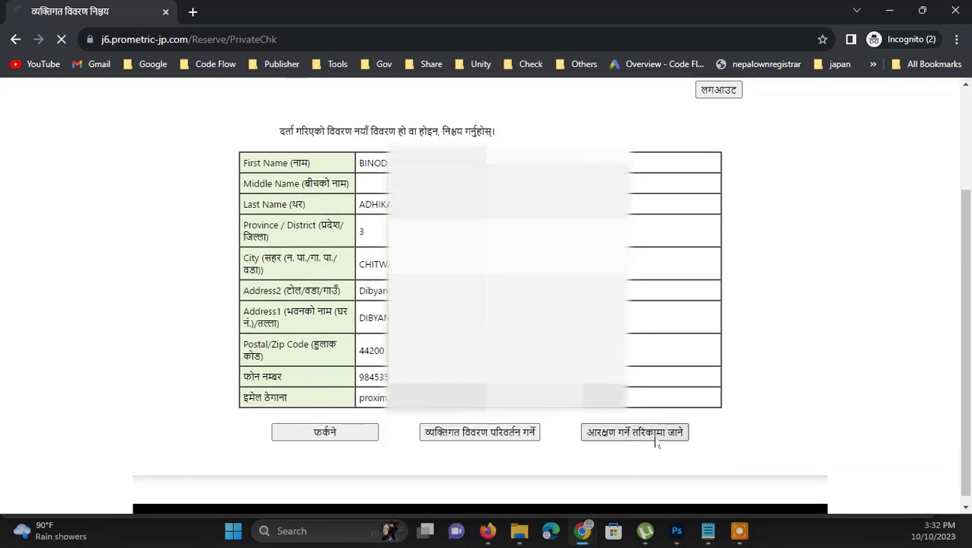
scroll(655, 441, "down", 10)
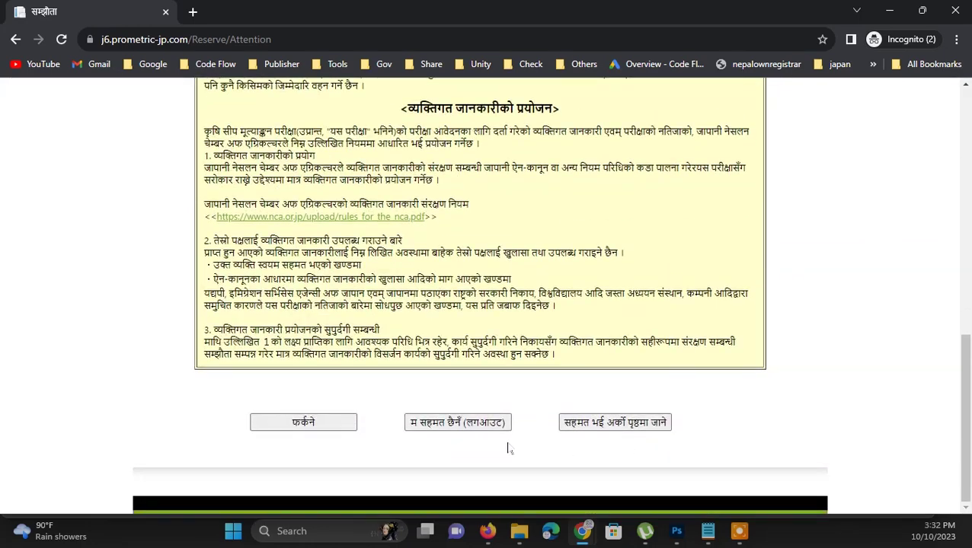
Accept the personal-information agreement, then choose the NC0-N11J General crop farming (Nepalese) exam
left_click(661, 430)
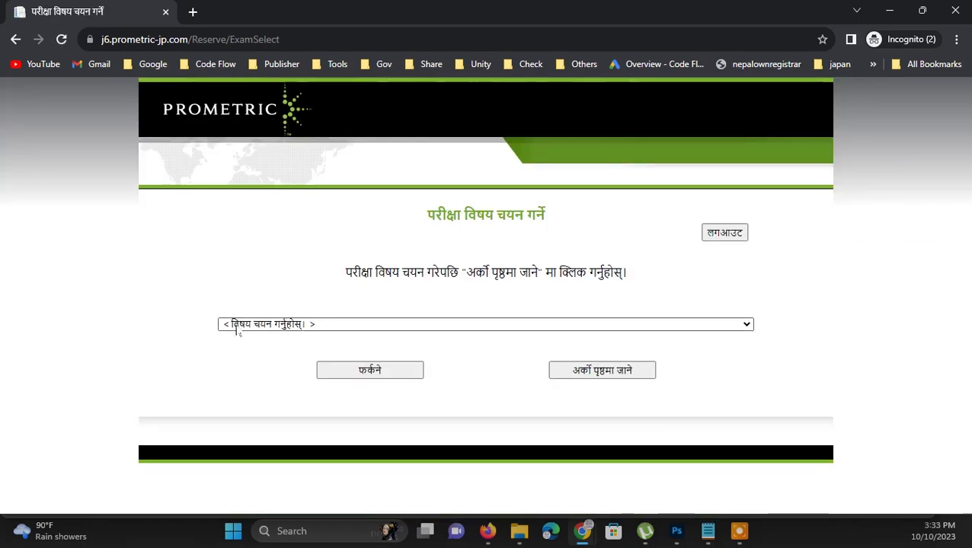
left_click(335, 326)
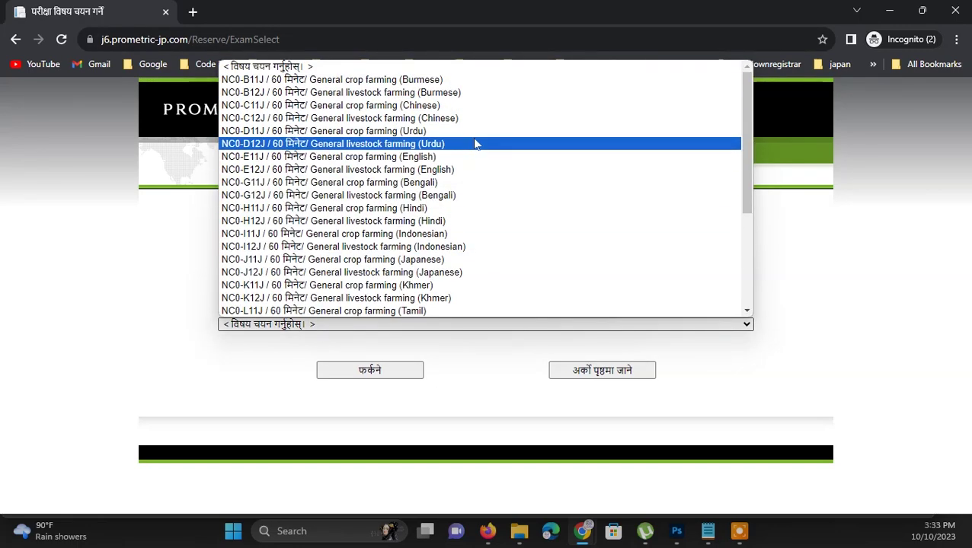
scroll(472, 144, "down", 2)
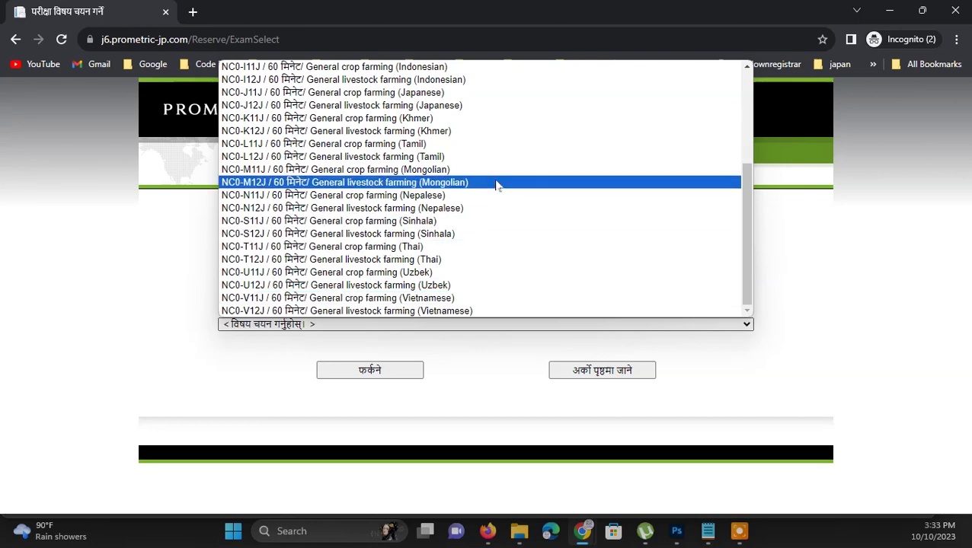
scroll(487, 211, "up", 2)
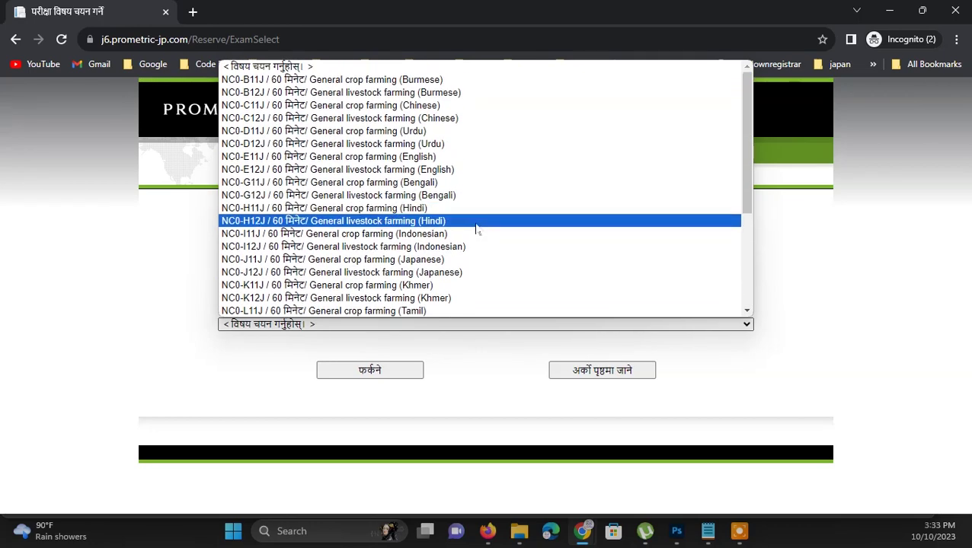
scroll(485, 152, "down", 3)
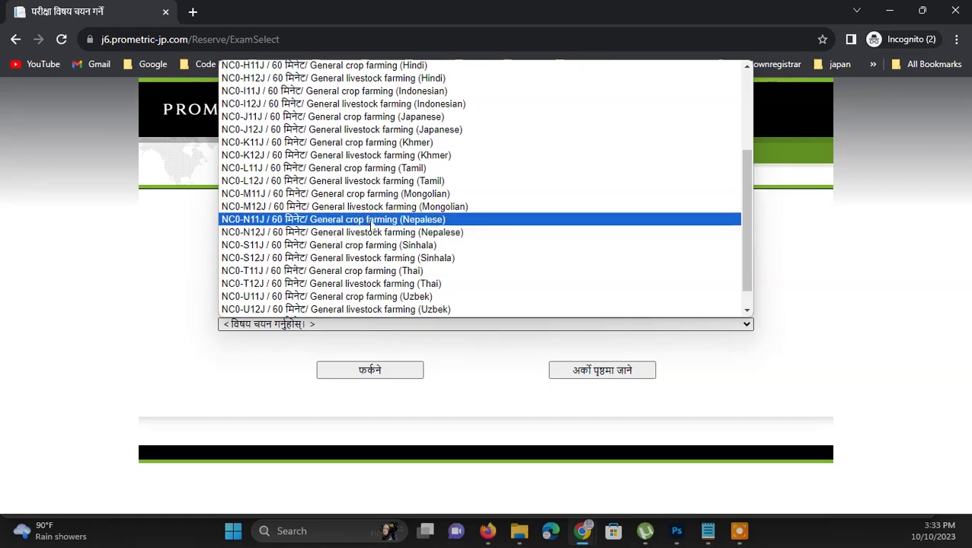
left_click(371, 221)
left_click(601, 370)
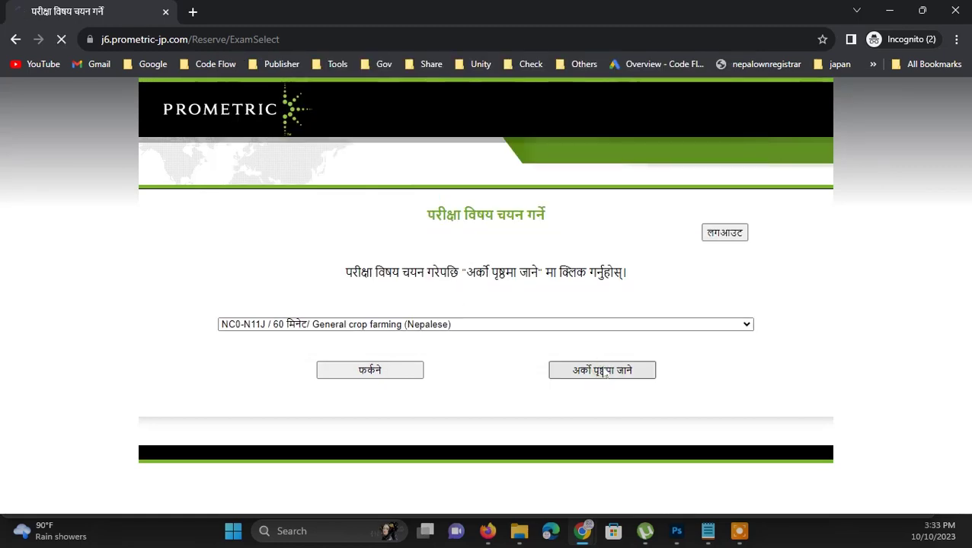
scroll(434, 409, "down", 2)
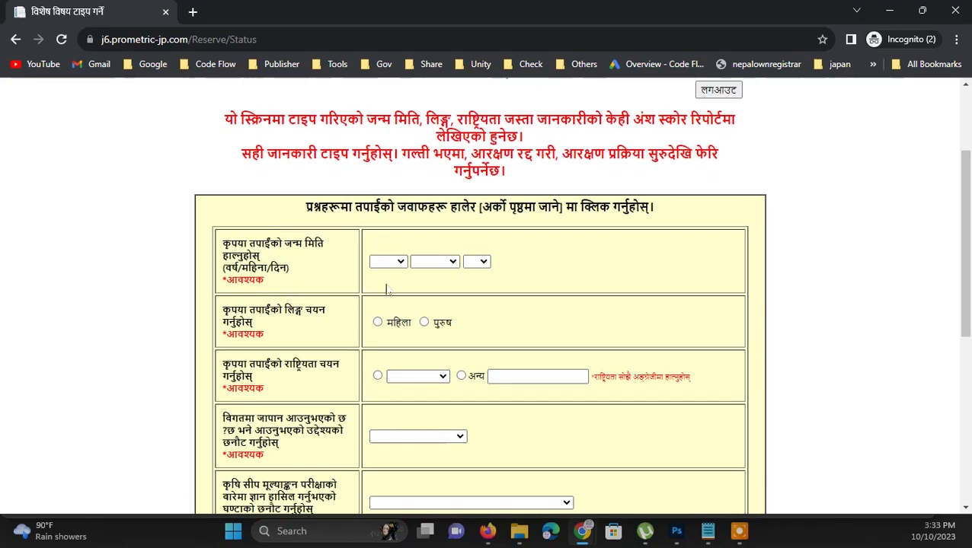
Enter birth date 1990 February 5 and gender male
left_click(388, 262)
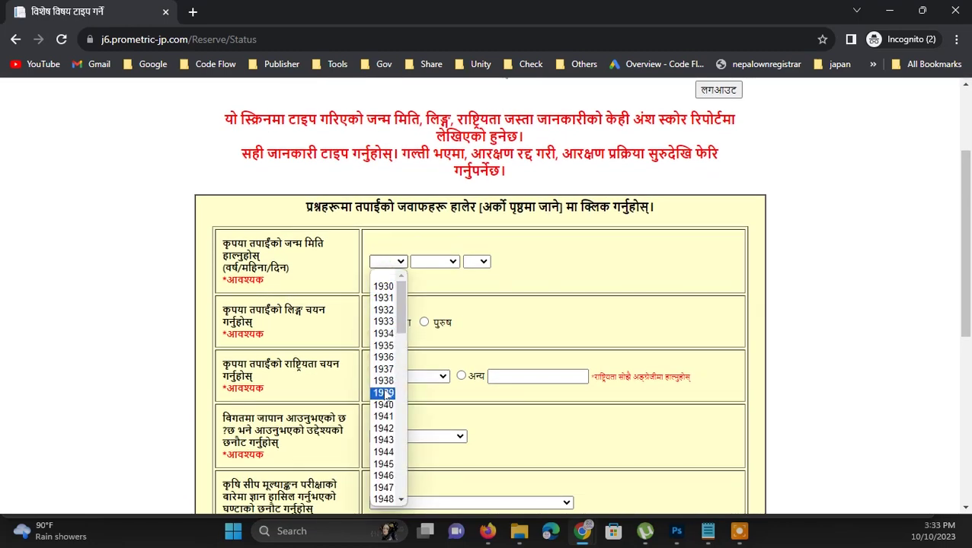
scroll(389, 392, "down", 4)
scroll(386, 415, "down", 10)
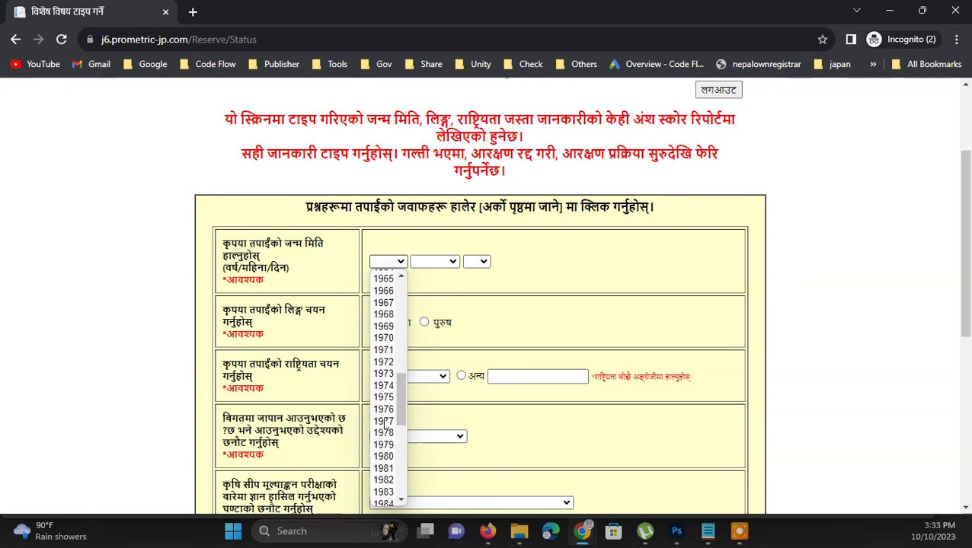
scroll(394, 369, "down", 2)
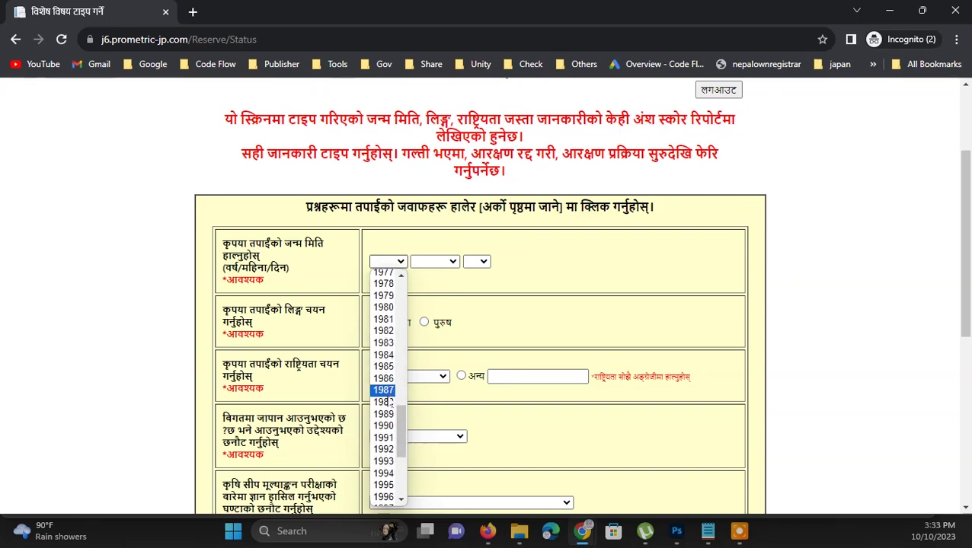
left_click(384, 425)
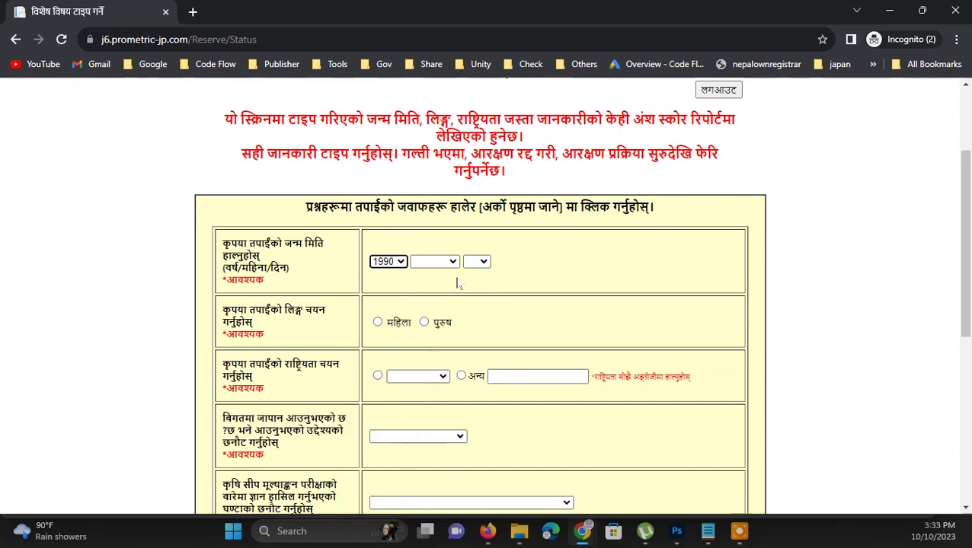
left_click(443, 262)
left_click(438, 303)
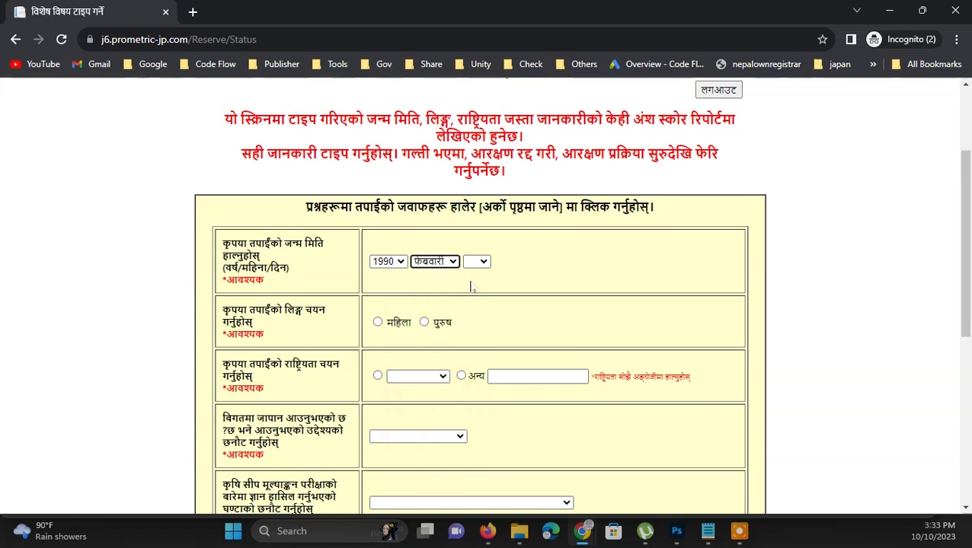
left_click(478, 262)
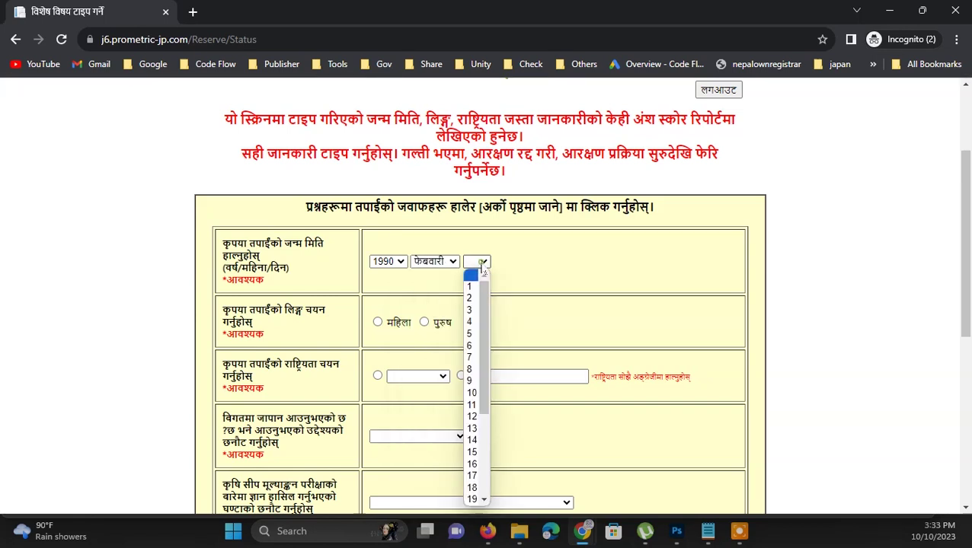
left_click(467, 338)
left_click(423, 322)
scroll(457, 319, "down", 2)
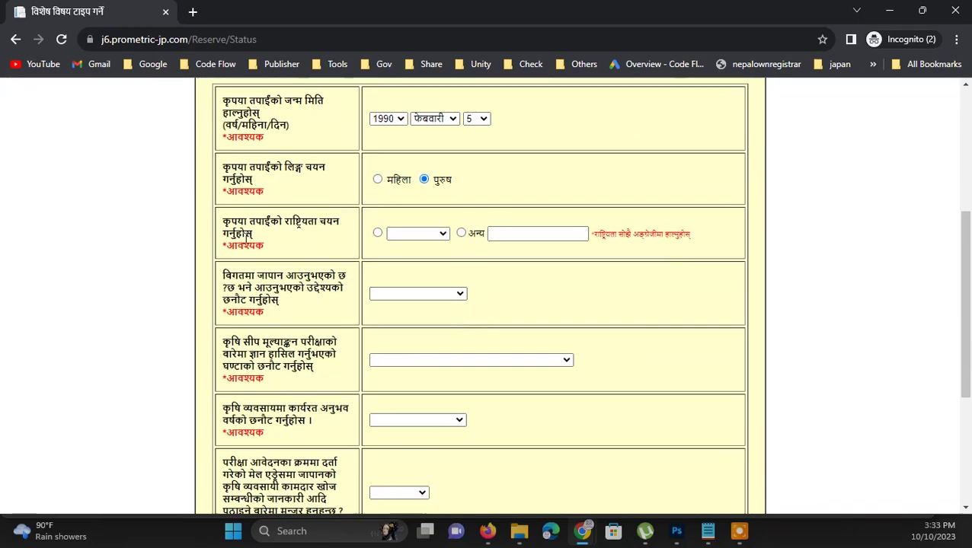
Set nationality to Nepal and past Japan visit purpose to छैन (none)
left_click(377, 233)
left_click(417, 233)
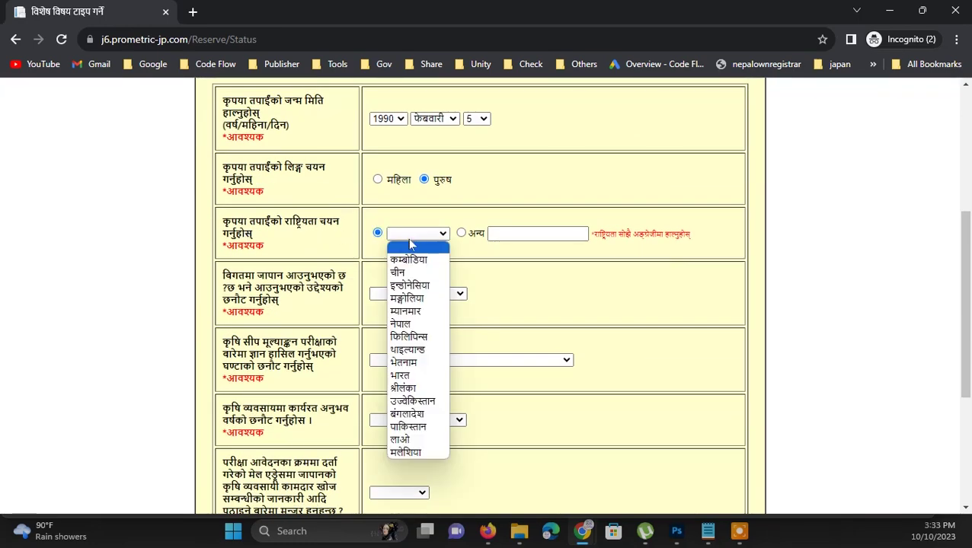
left_click(404, 324)
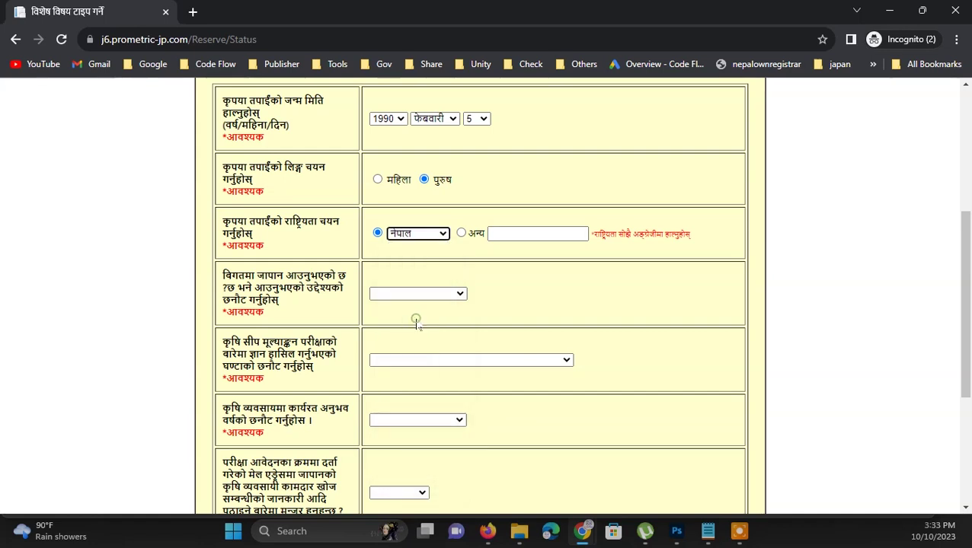
left_click(417, 305)
left_click(417, 296)
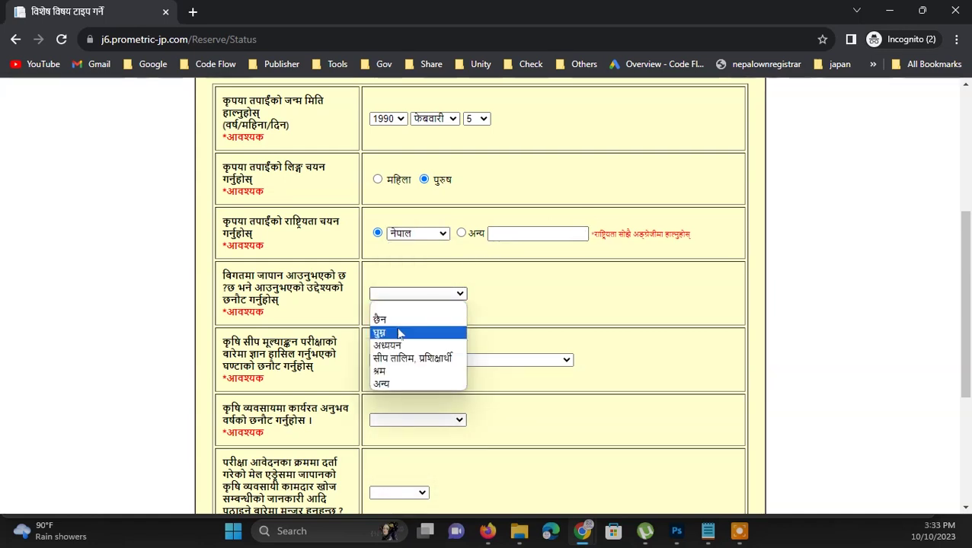
left_click(394, 319)
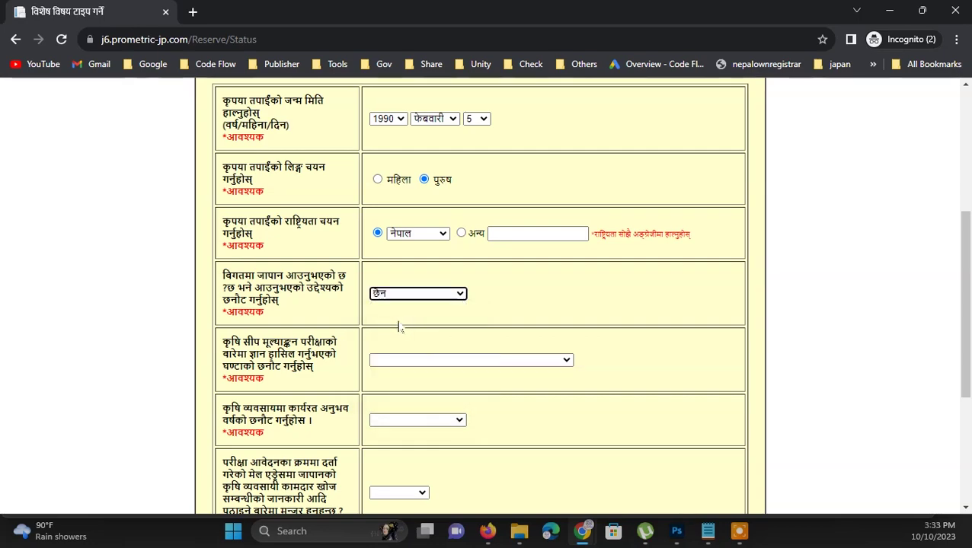
scroll(395, 308, "down", 2)
left_click(445, 217)
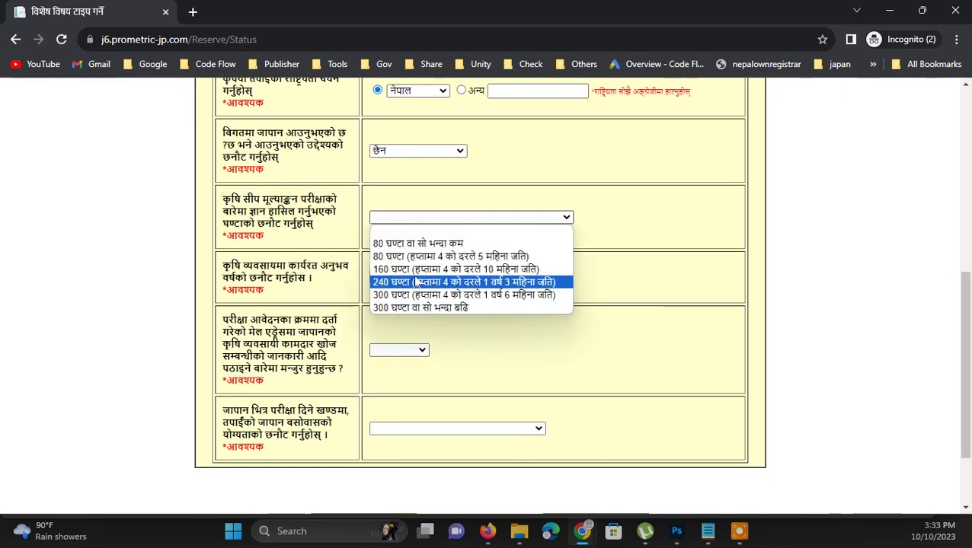
Answer 160 hours of study and 2 to 3 years of farming experience
left_click(420, 270)
left_click(434, 277)
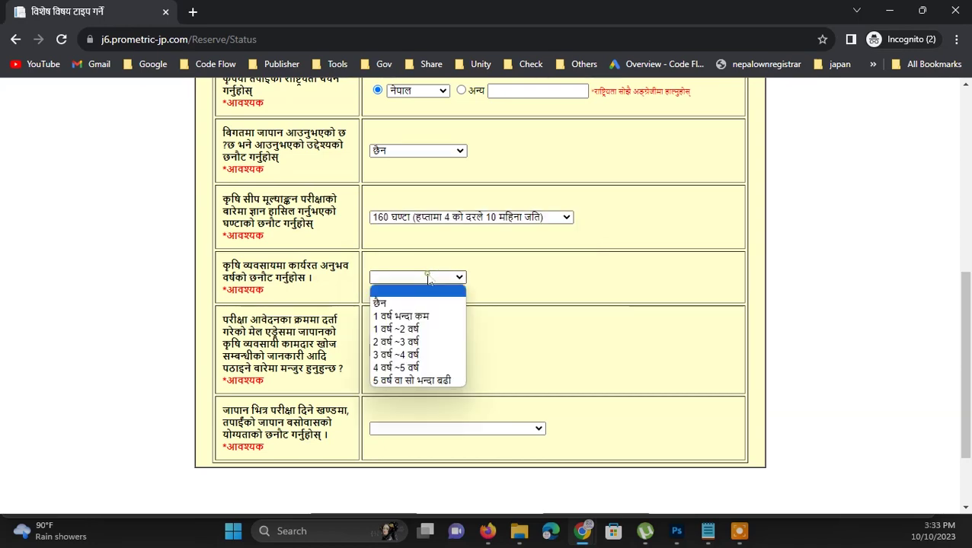
left_click(408, 341)
left_click(479, 317)
scroll(480, 317, "down", 1)
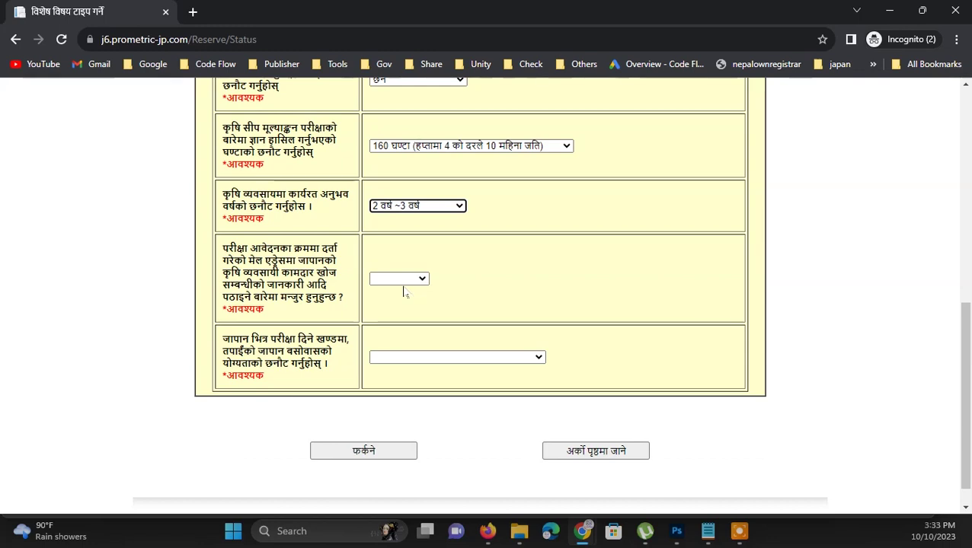
Consent to job-information emails, state the exam is not taken in Japan, and confirm the summary
left_click(413, 282)
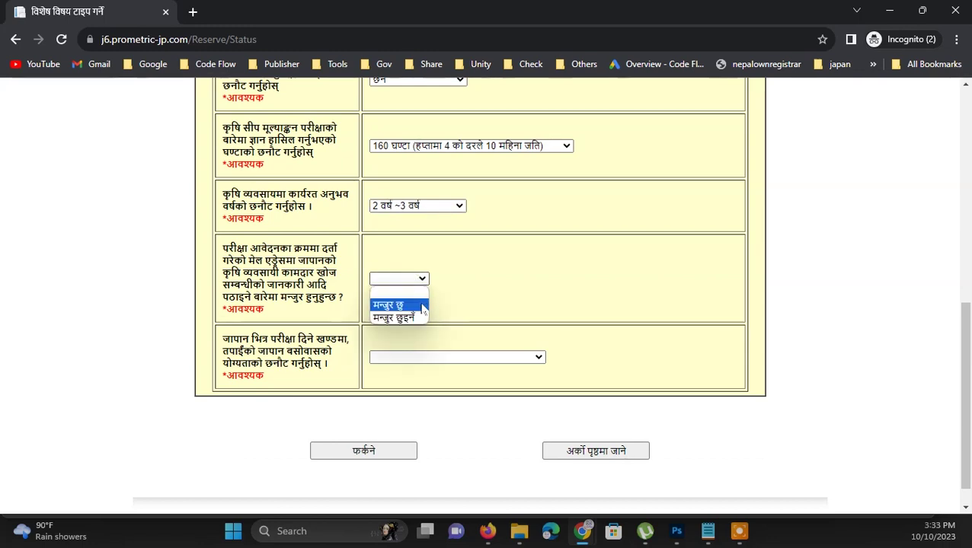
left_click(415, 305)
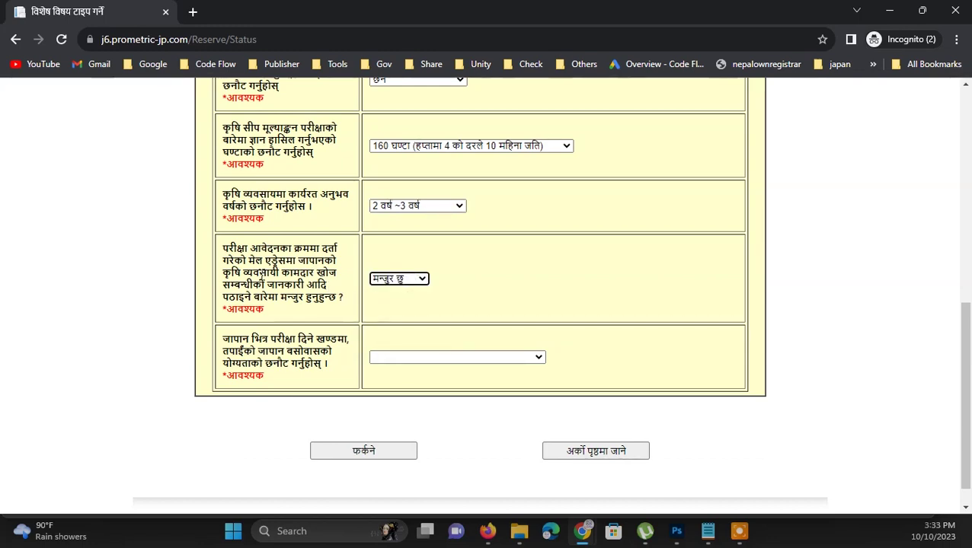
scroll(358, 314, "down", 1)
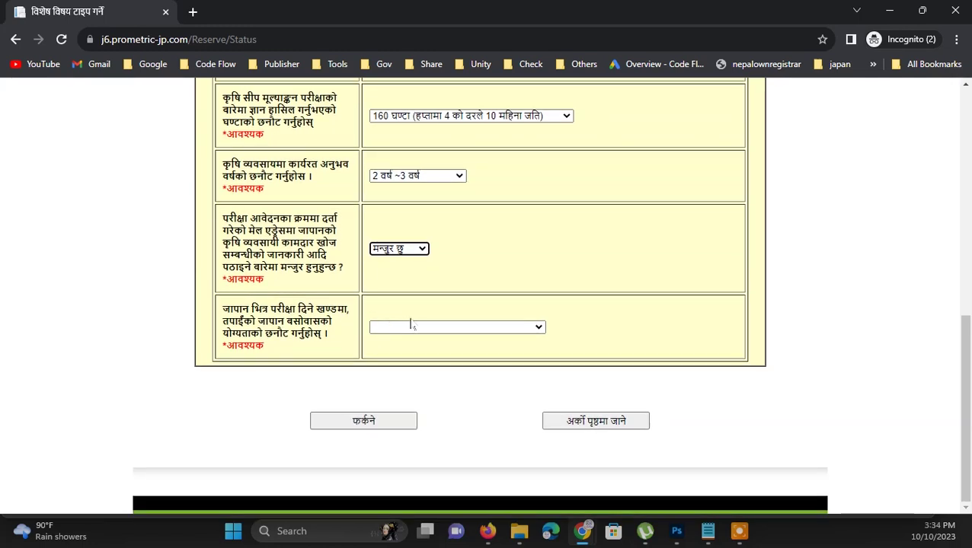
left_click(412, 326)
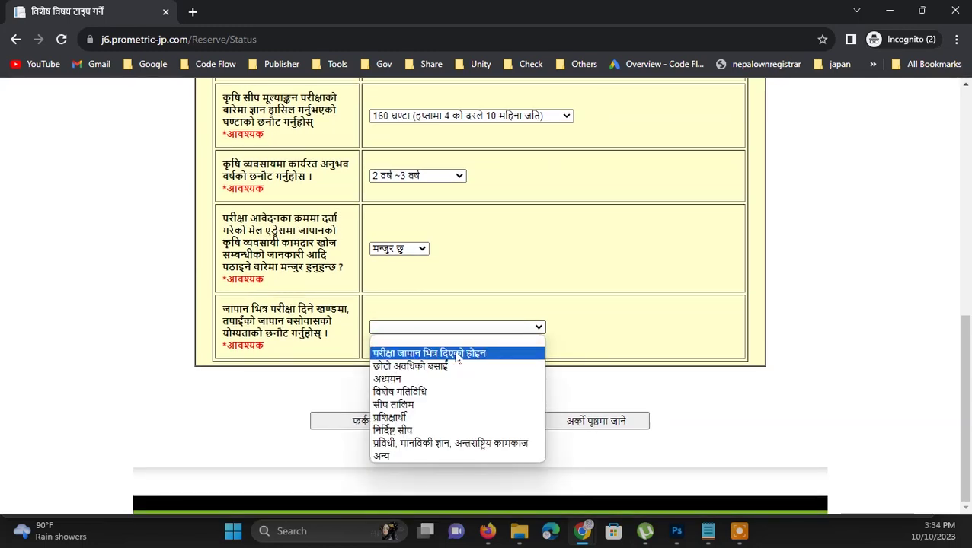
left_click(457, 355)
left_click(607, 425)
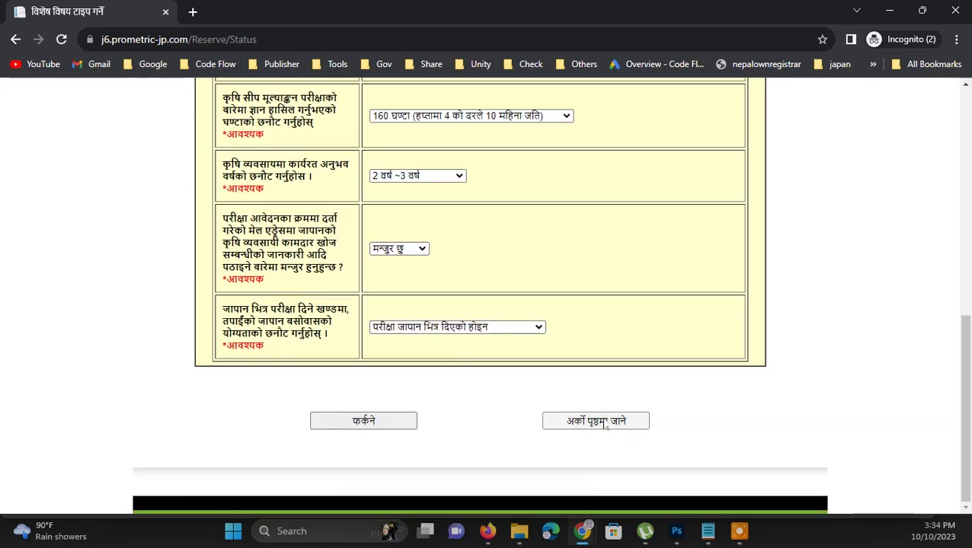
scroll(475, 392, "down", 5)
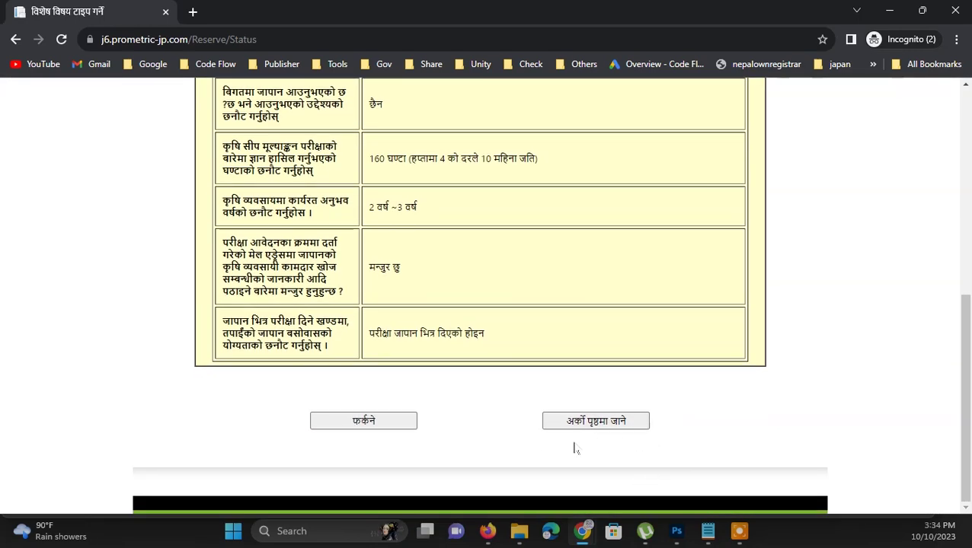
left_click(605, 425)
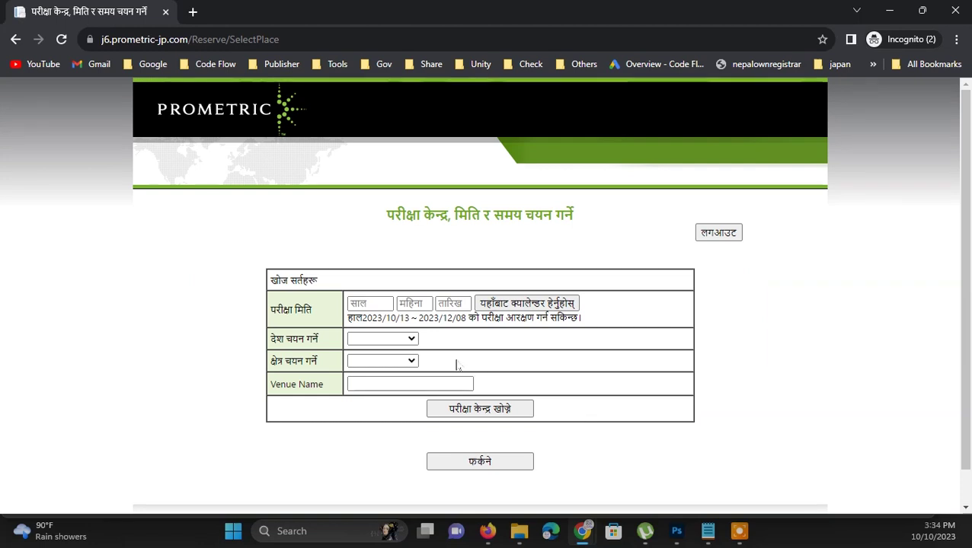
Search Nepal exam centres for 2023/10/20 and book the 14:30 Nepal Kathmandu slot
left_click(485, 304)
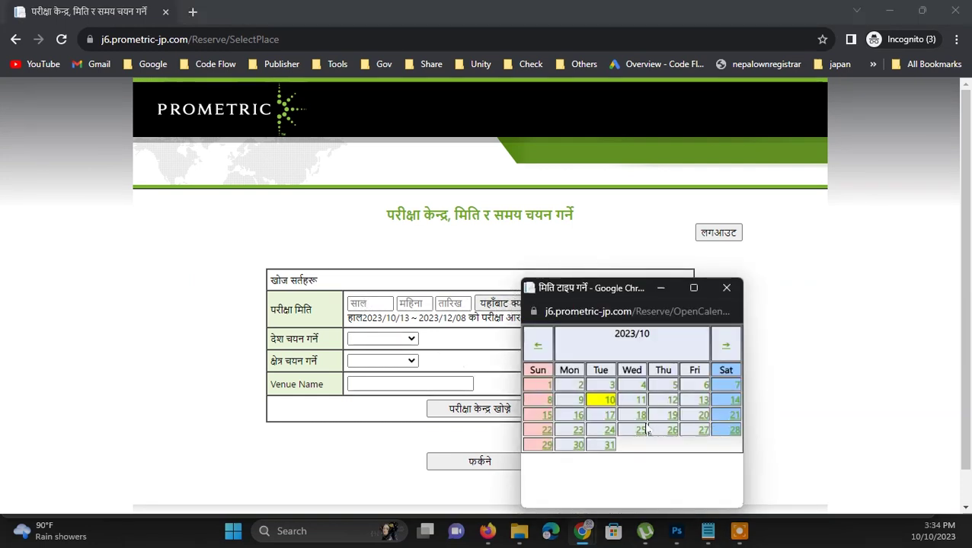
left_click(702, 415)
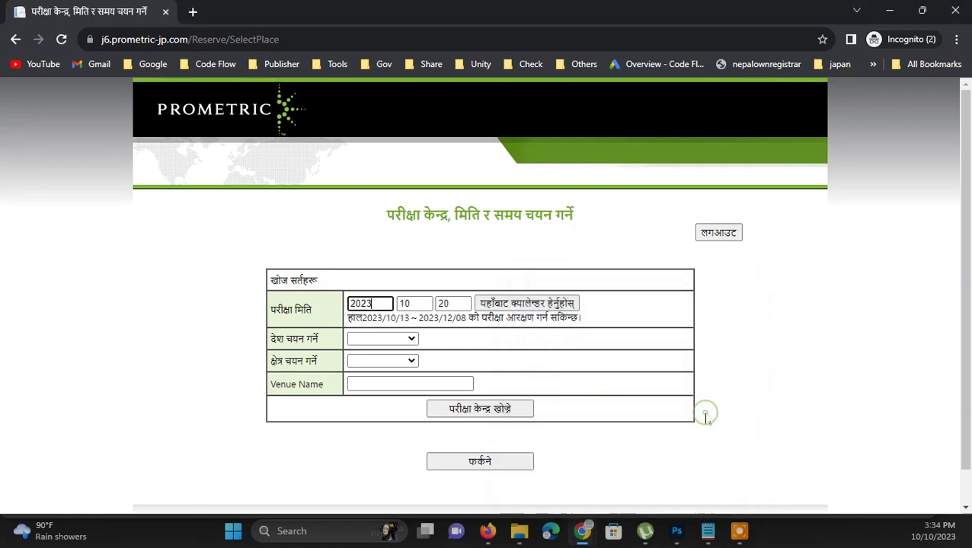
left_click(402, 339)
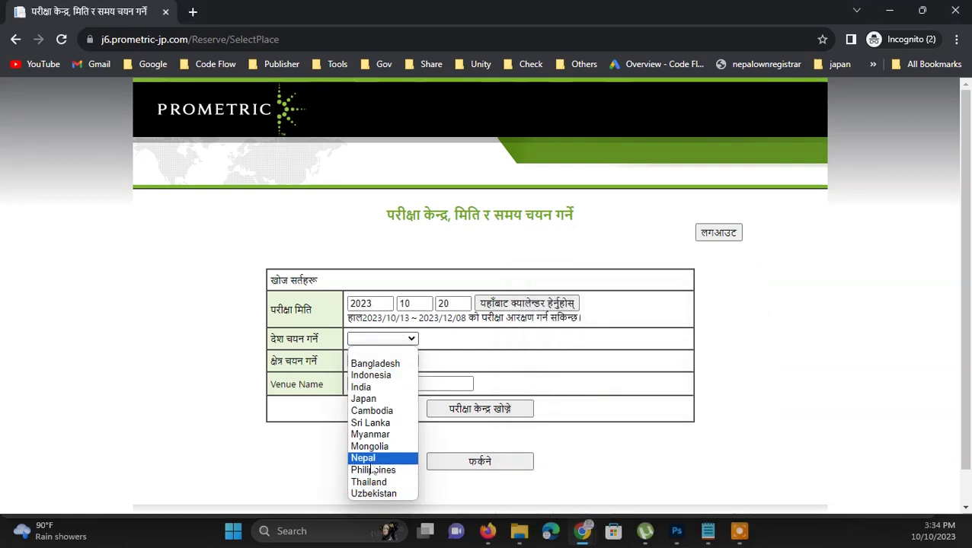
left_click(365, 459)
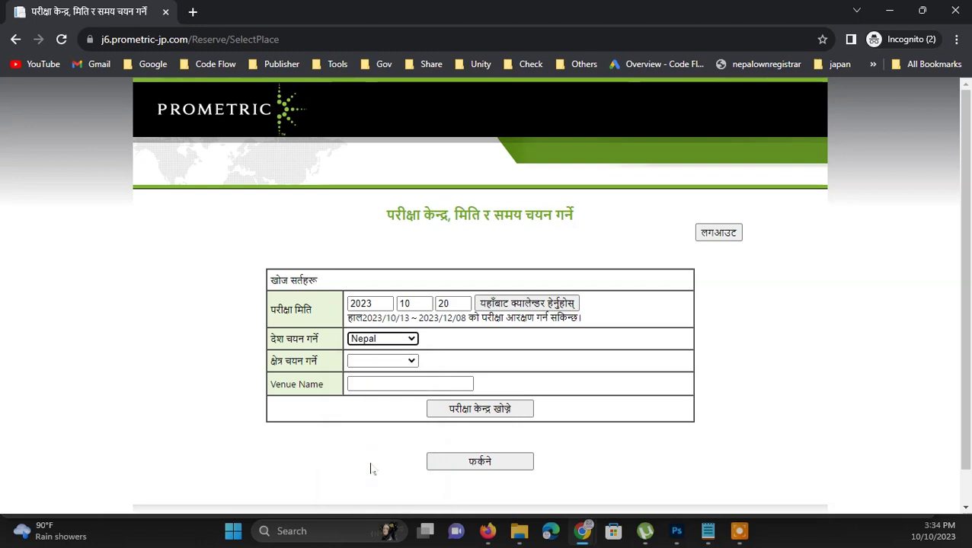
left_click(407, 362)
left_click(418, 380)
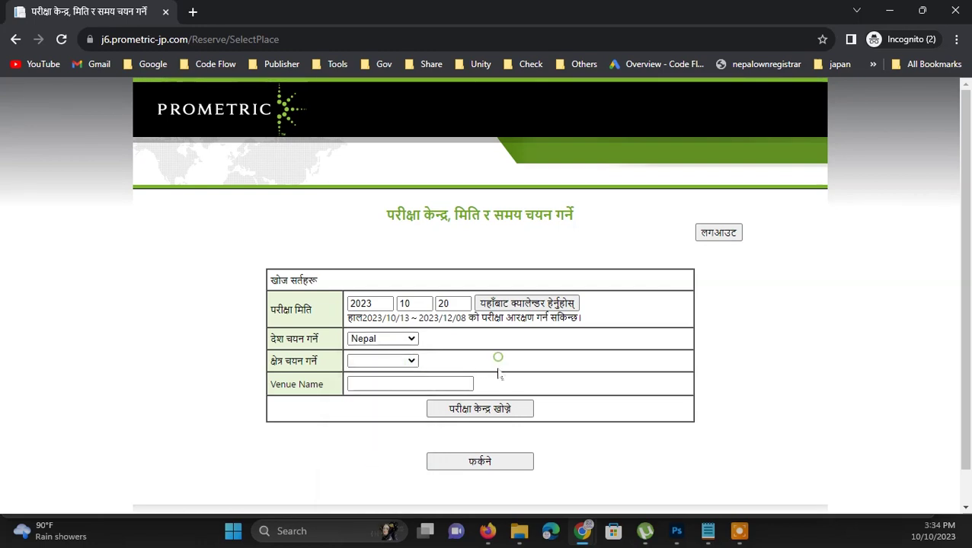
left_click(467, 411)
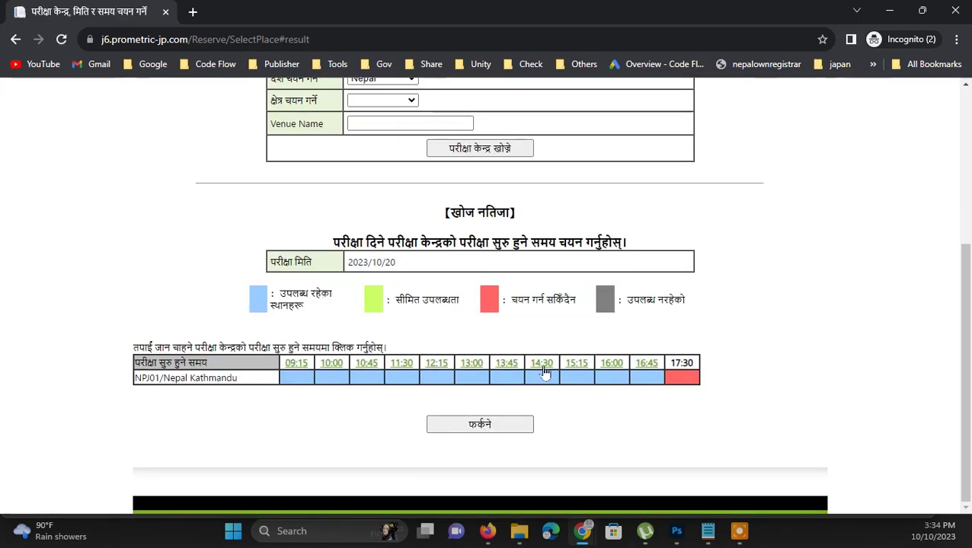
left_click(541, 364)
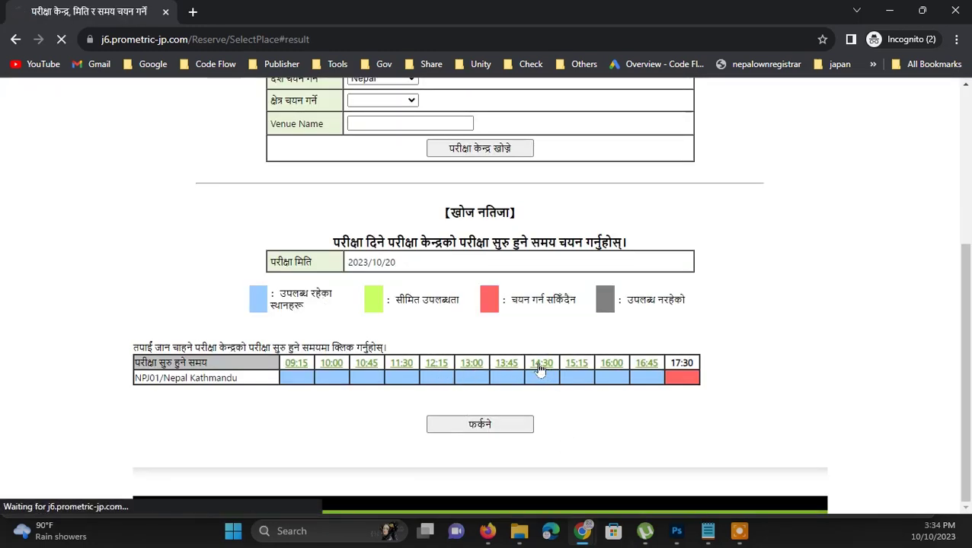
Choose credit card as the payment method
scroll(512, 318, "down", 2)
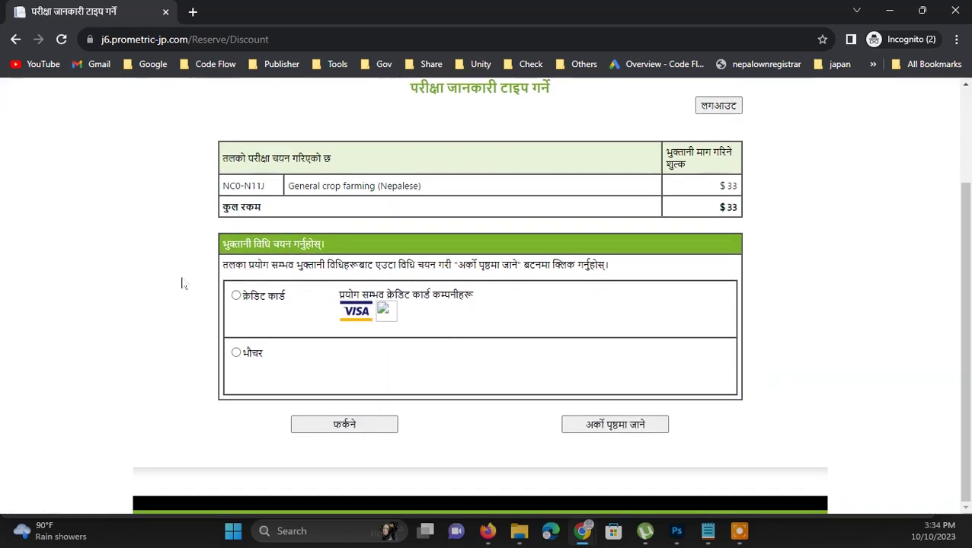
left_click(236, 296)
left_click(629, 428)
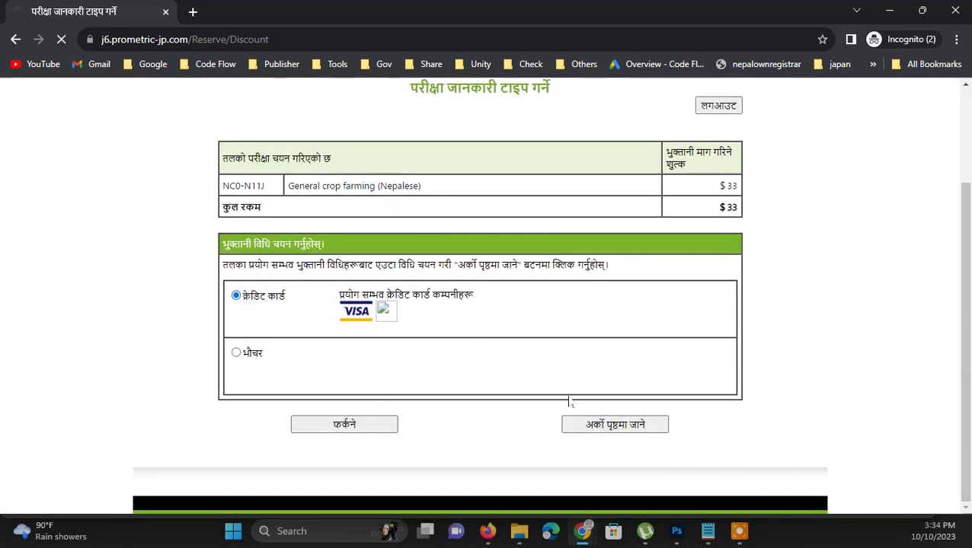
Enter the emergency contact phone number and submit the booking confirmation
scroll(613, 375, "down", 3)
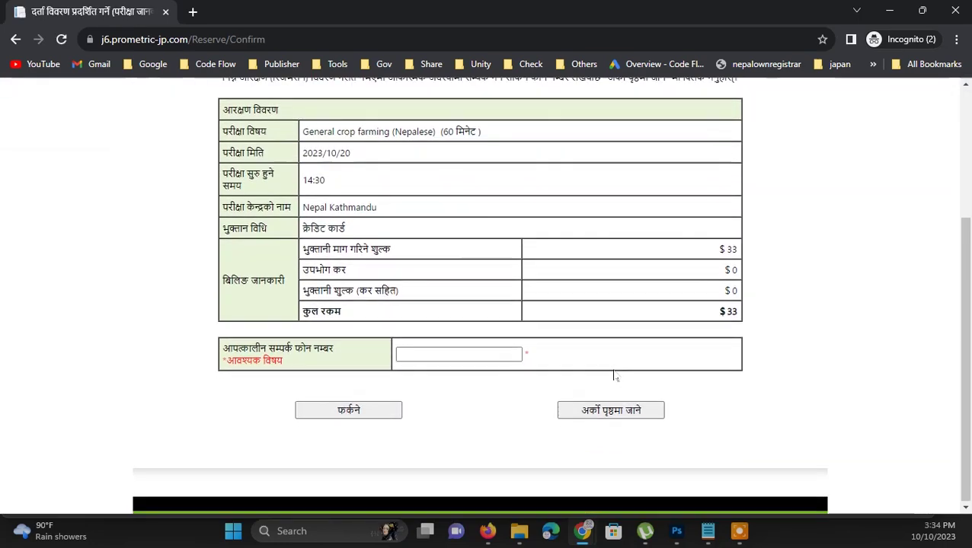
left_click(442, 354)
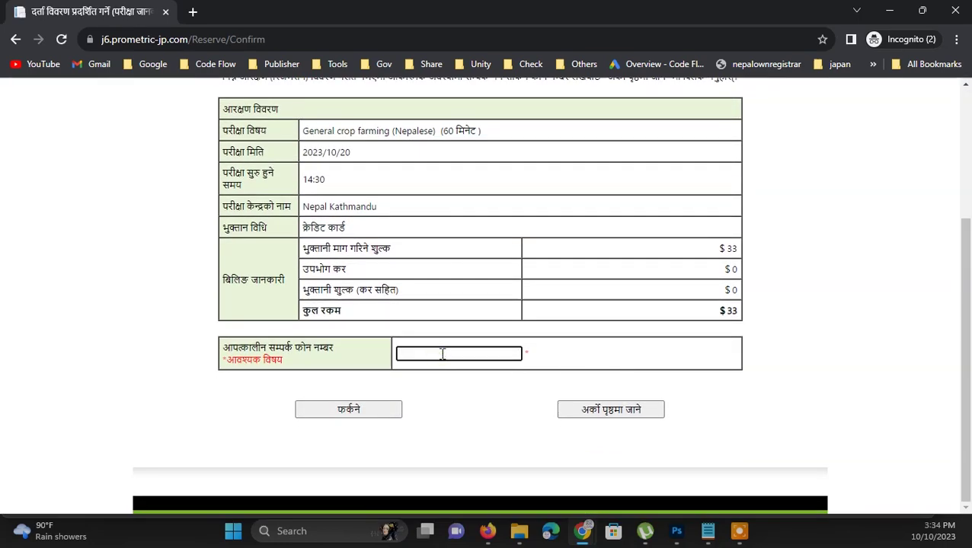
type("9855")
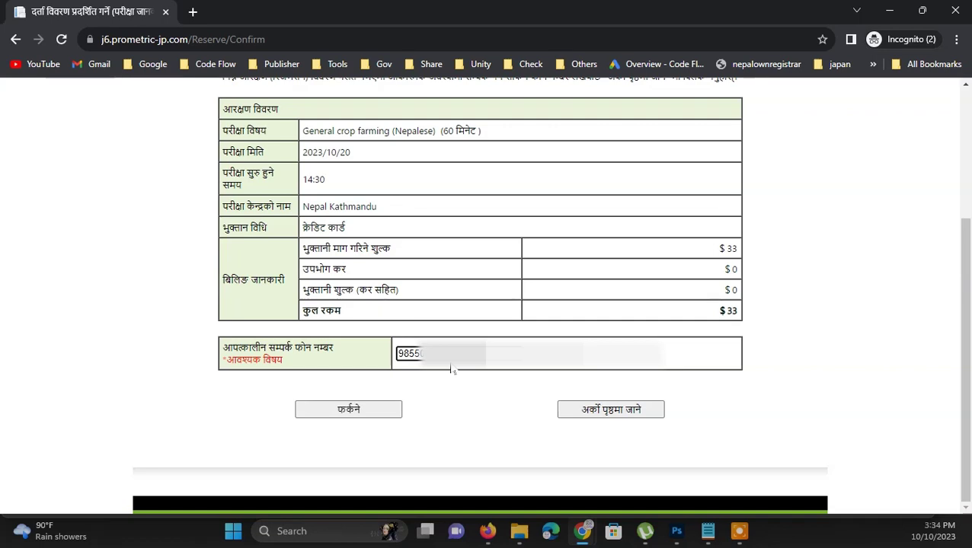
left_click(617, 415)
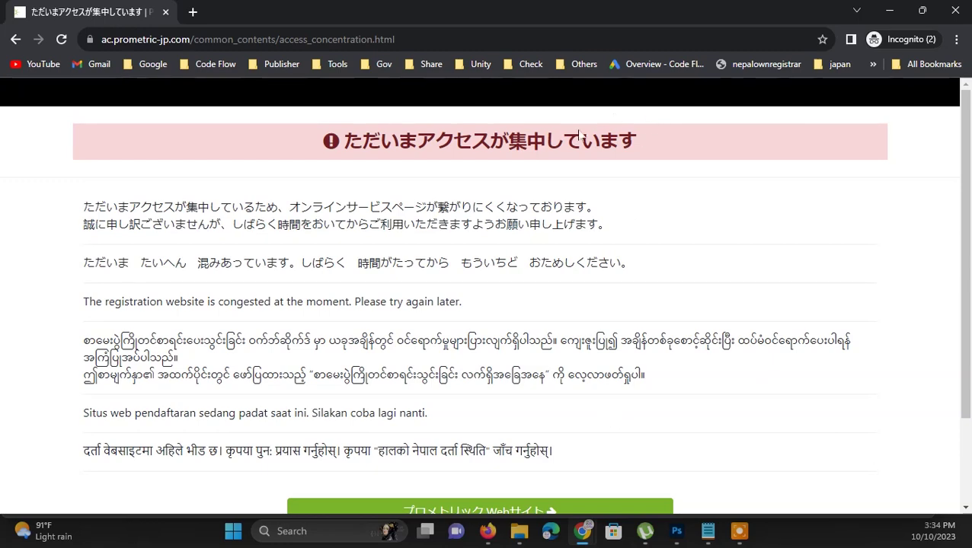
Go back from the congestion notice and continue again with credit card payment
left_click_drag(315, 137, 635, 148)
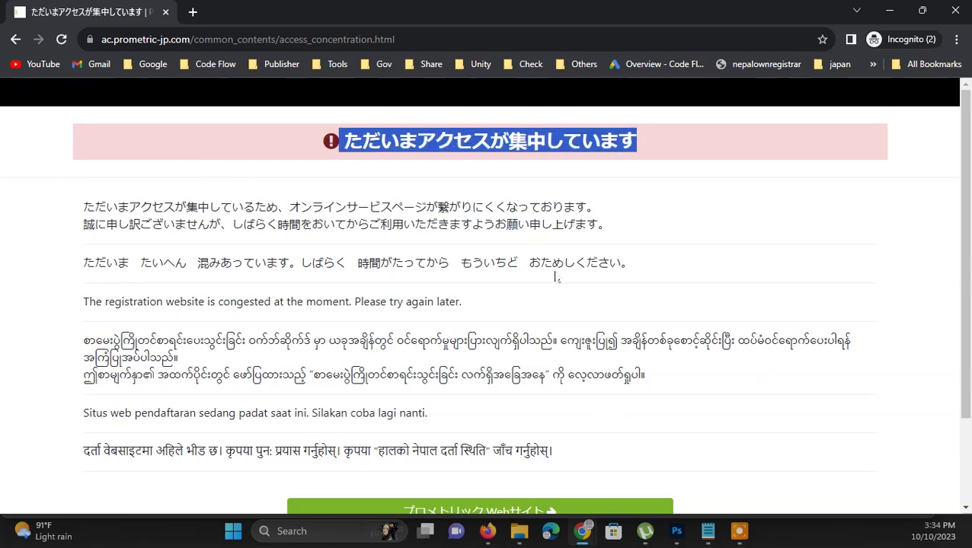
key("alt+Left")
key("alt+Left")
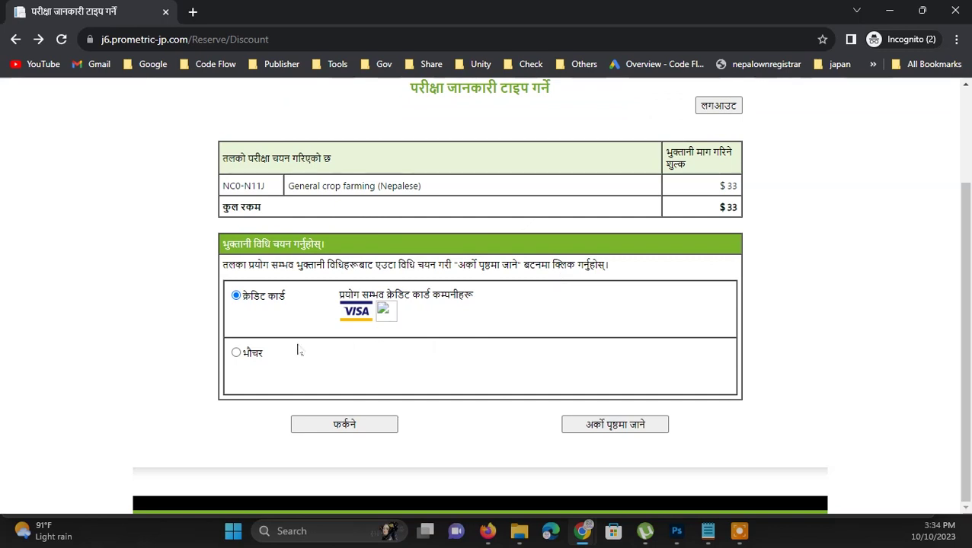
left_click(644, 424)
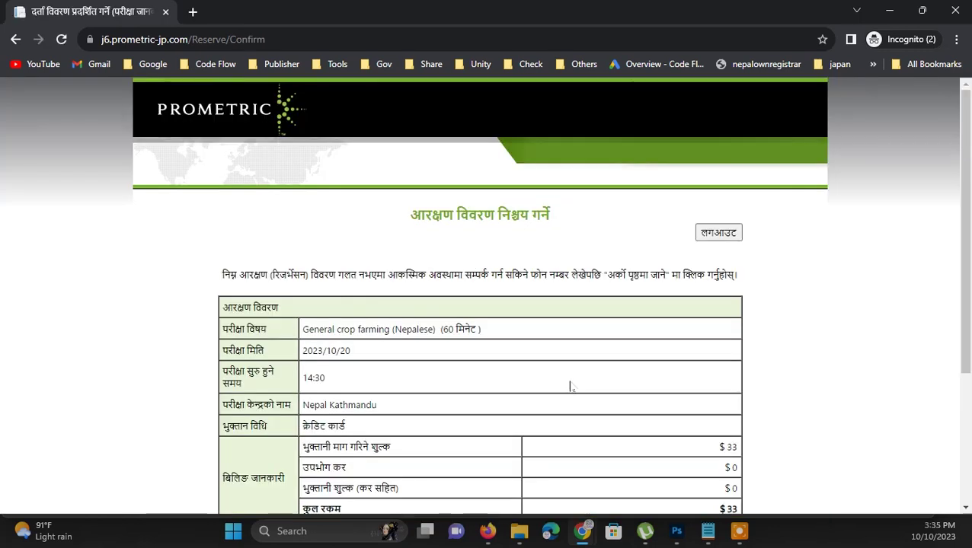
Re-enter the emergency contact phone number and resubmit the confirmation
scroll(576, 397, "down", 3)
left_click(450, 353)
type("985")
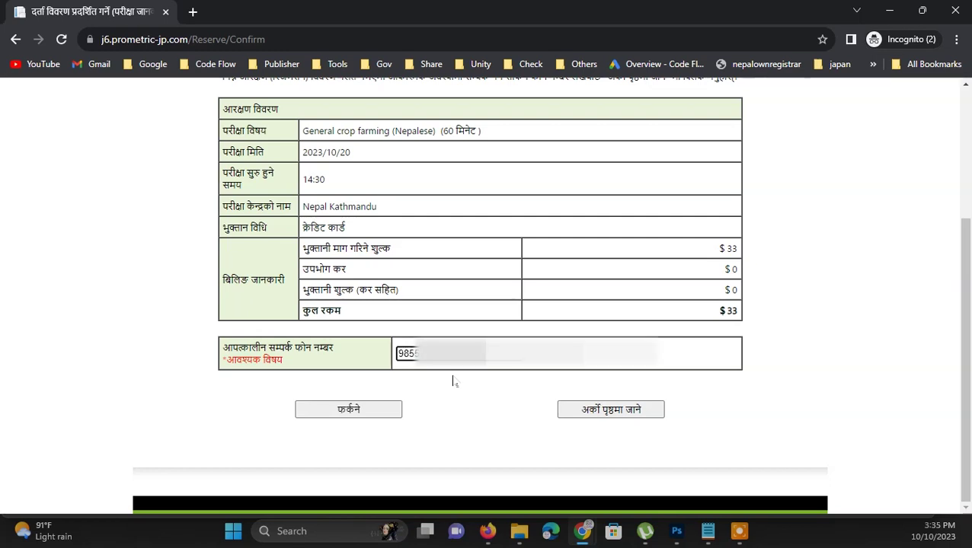
left_click(628, 407)
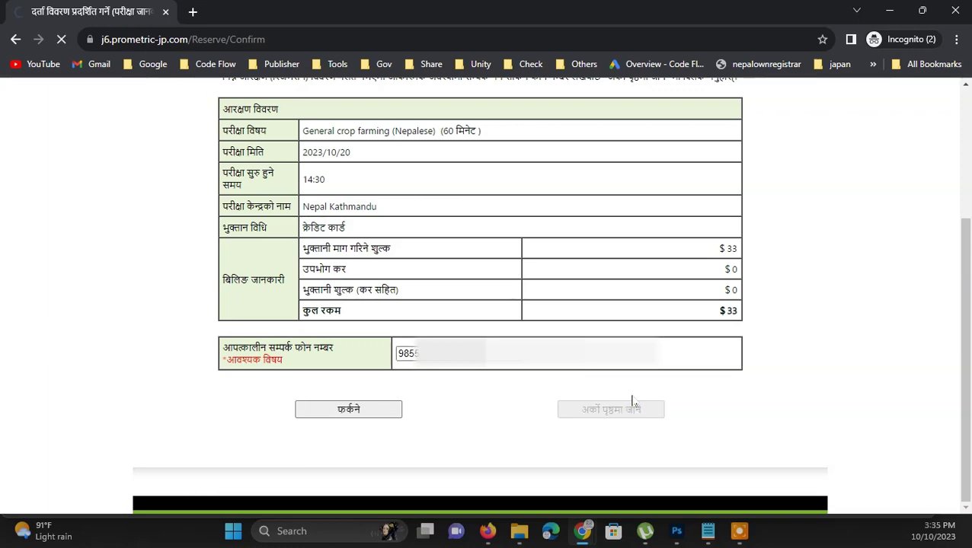
Accept the card terms, enter the cardholder name, choose VISA and enter the card number
scroll(629, 370, "down", 4)
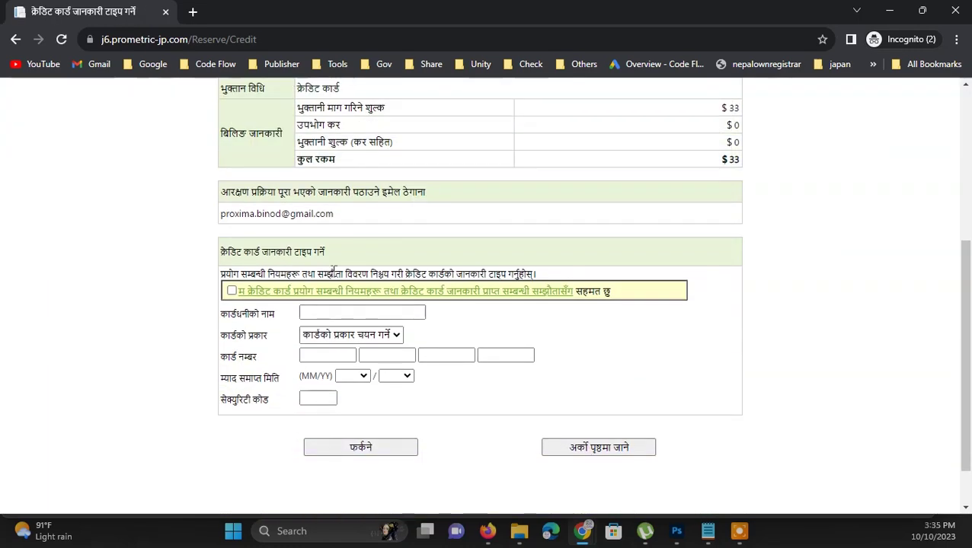
left_click(231, 291)
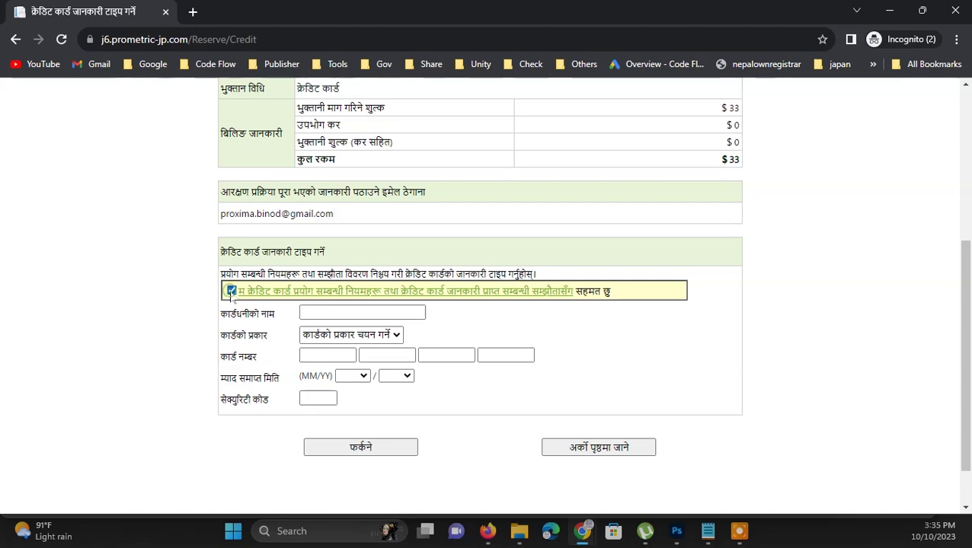
left_click(337, 313)
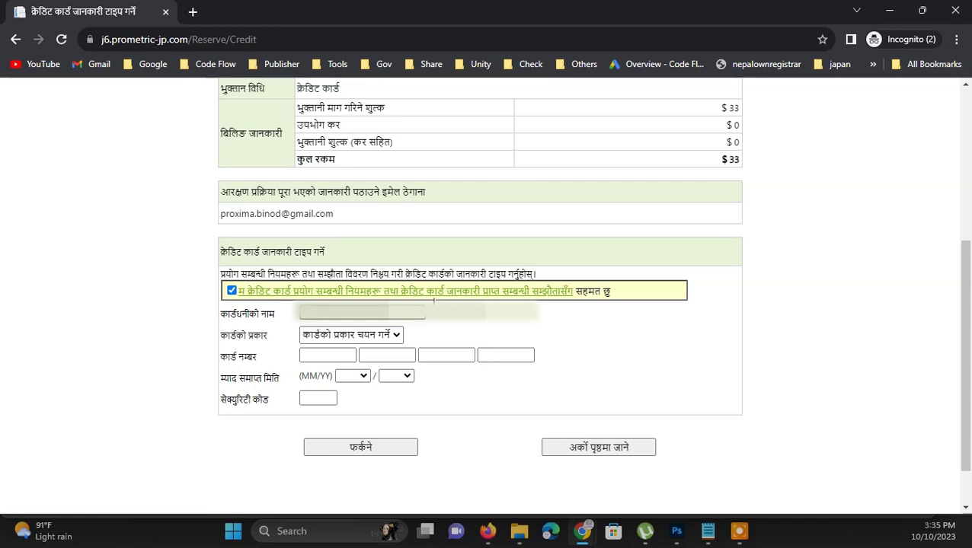
left_click(351, 335)
left_click(352, 363)
left_click(326, 357)
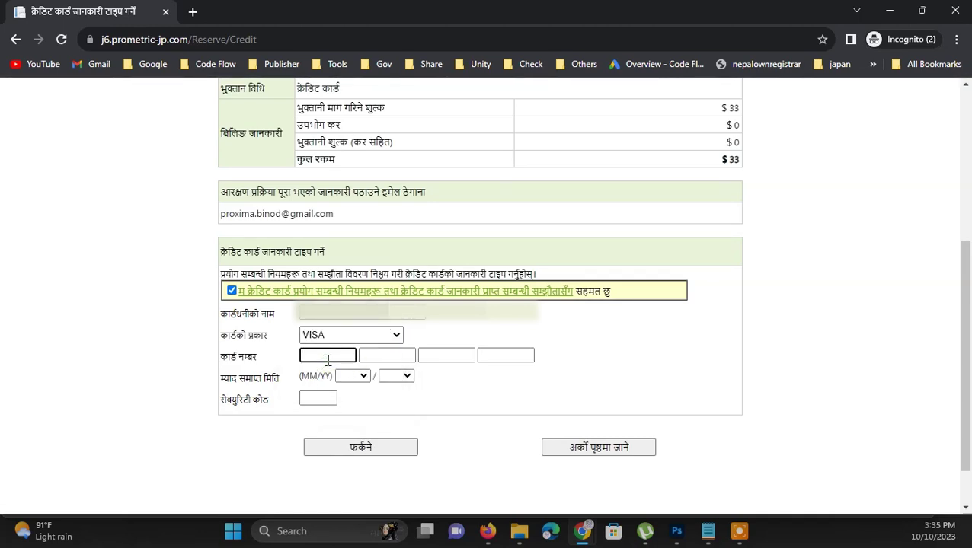
key("alt+Tab")
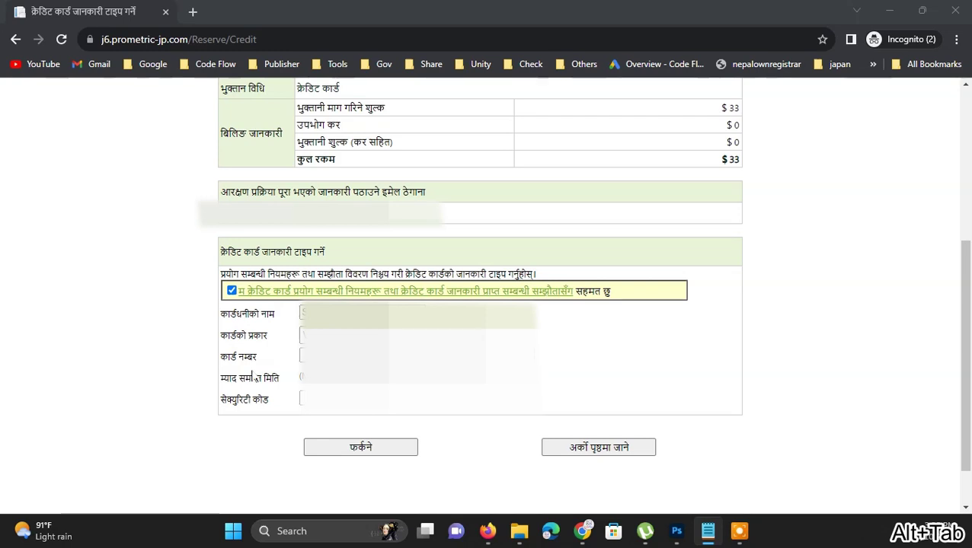
key("alt+Tab")
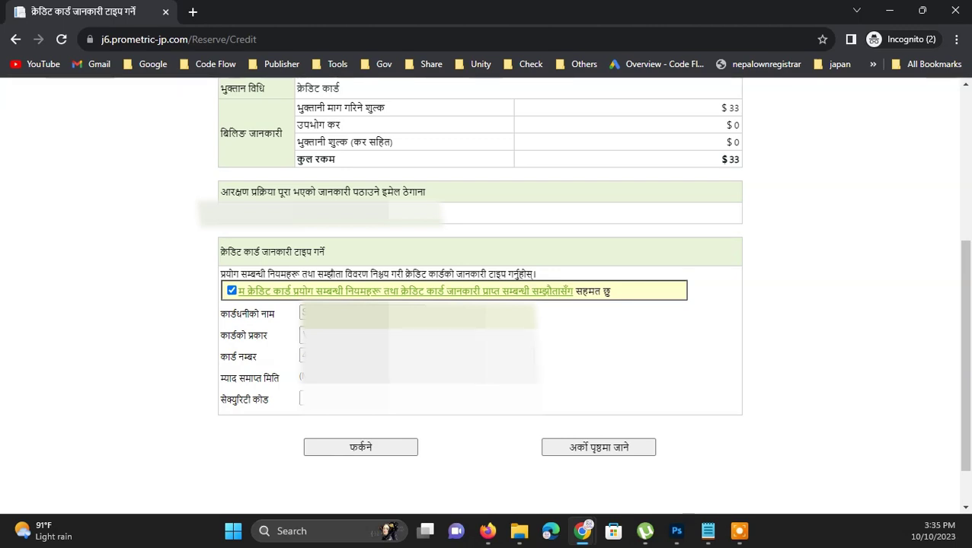
Select the card's expiry month and year and submit the card details
left_click(353, 377)
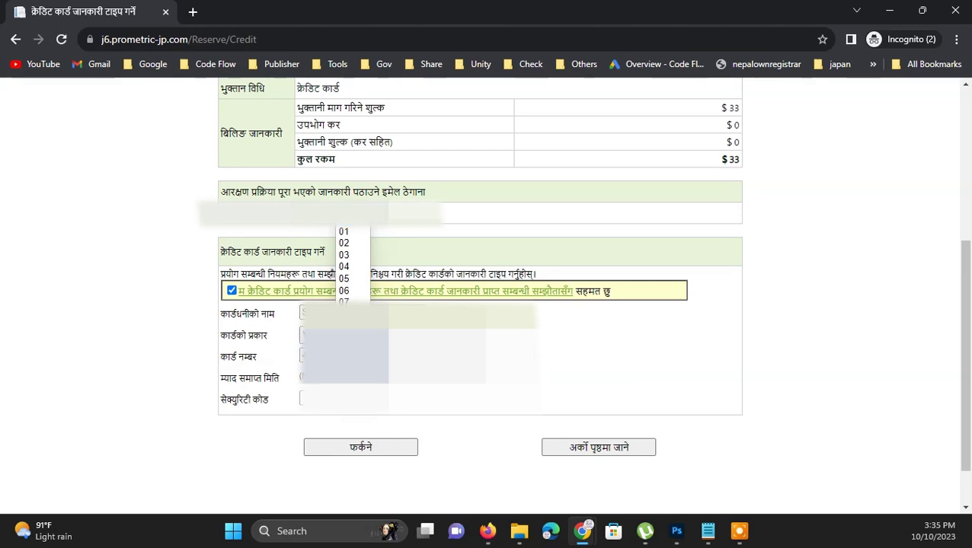
left_click(346, 259)
left_click(404, 378)
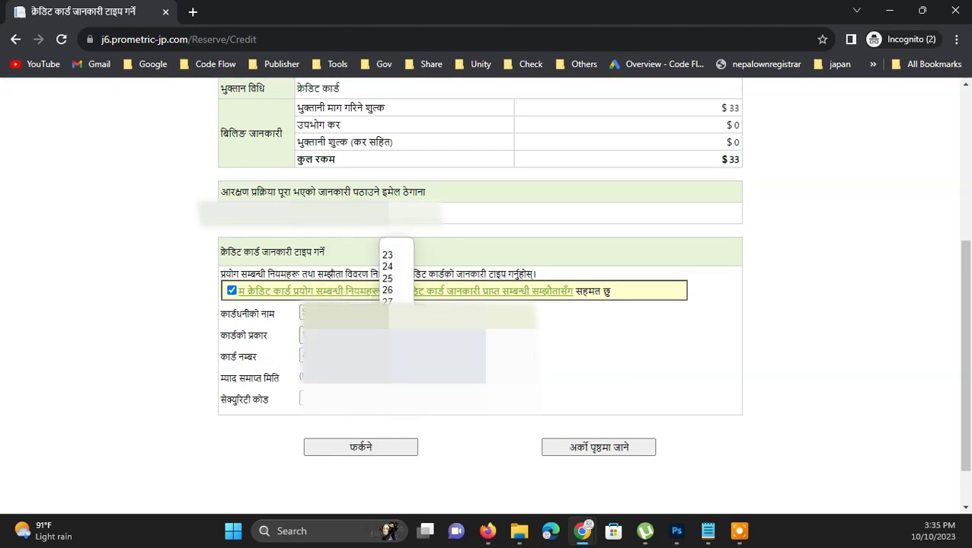
left_click(392, 272)
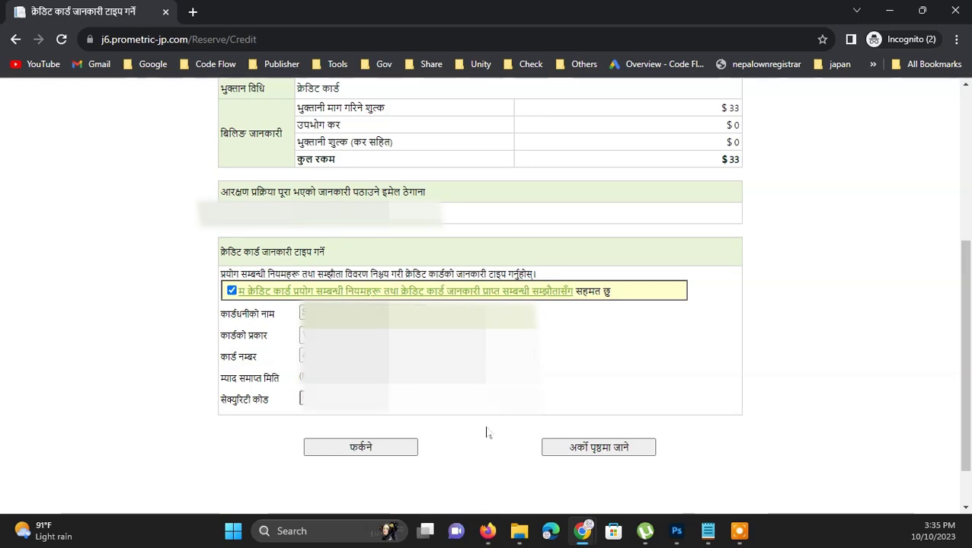
left_click(595, 448)
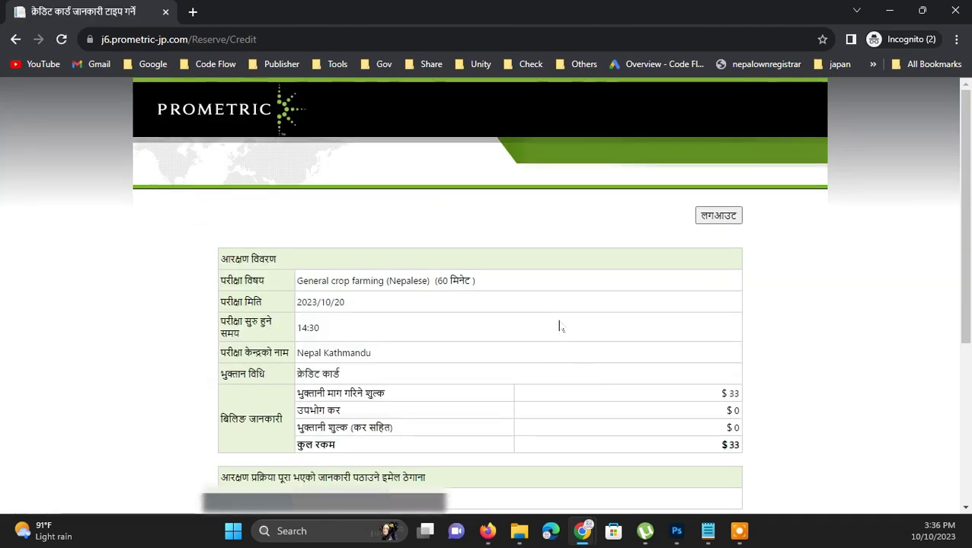
Confirm the $33 card payment to bring up Visa email verification
scroll(560, 328, "down", 4)
left_click(582, 390)
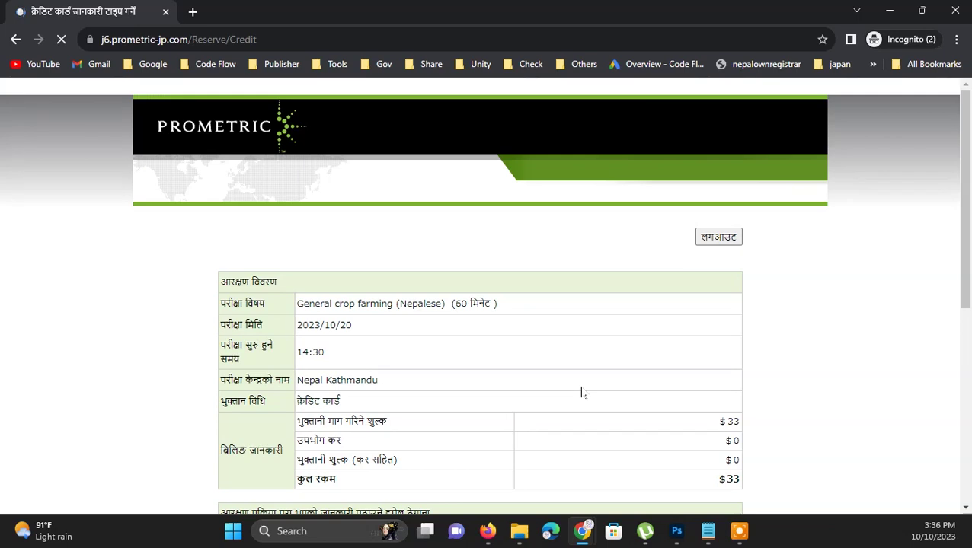
scroll(581, 393, "down", 1)
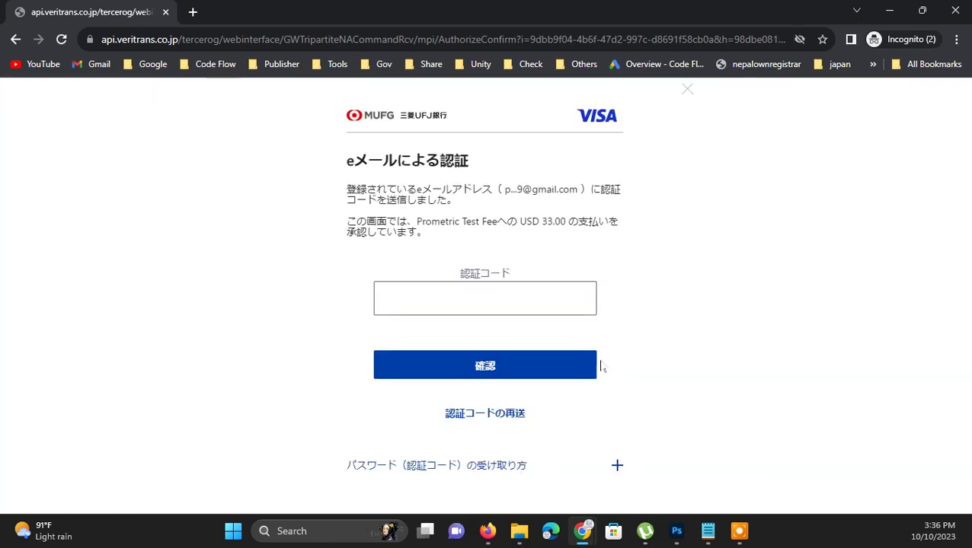
Enter the emailed verification code and submit it to approve the USD 33.00 charge
left_click(535, 302)
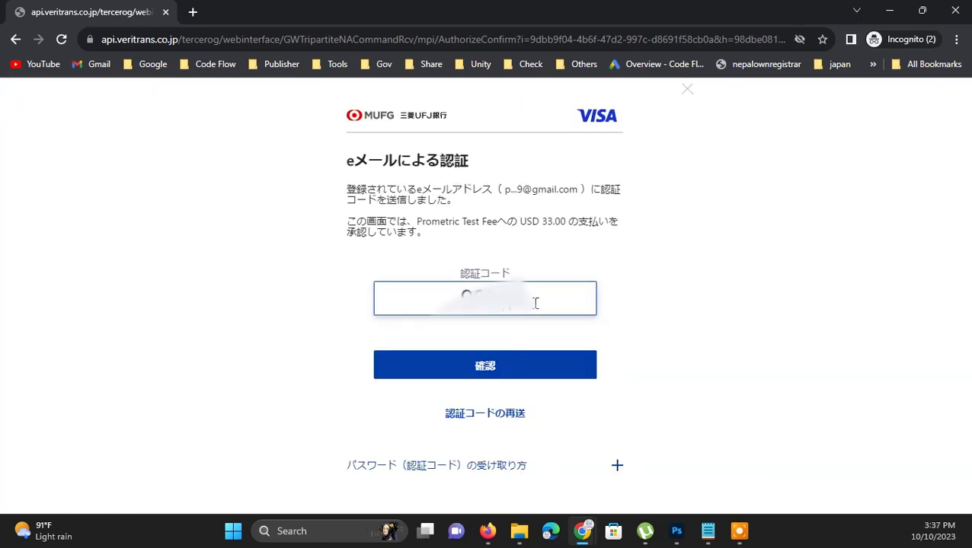
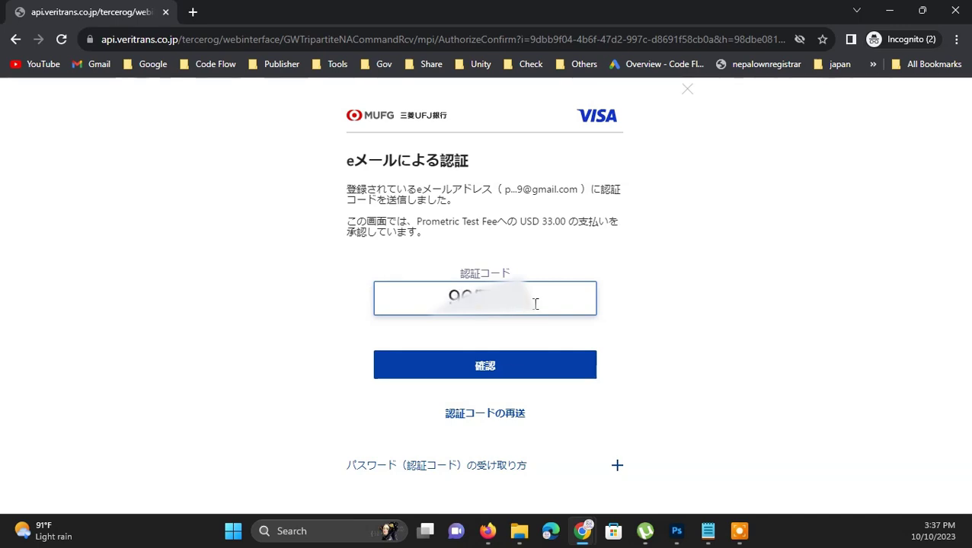
left_click(507, 365)
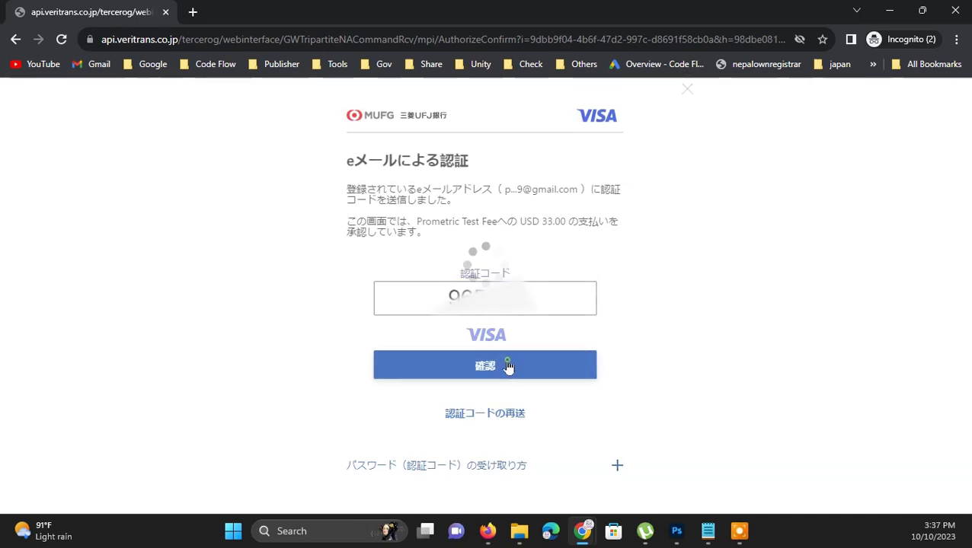